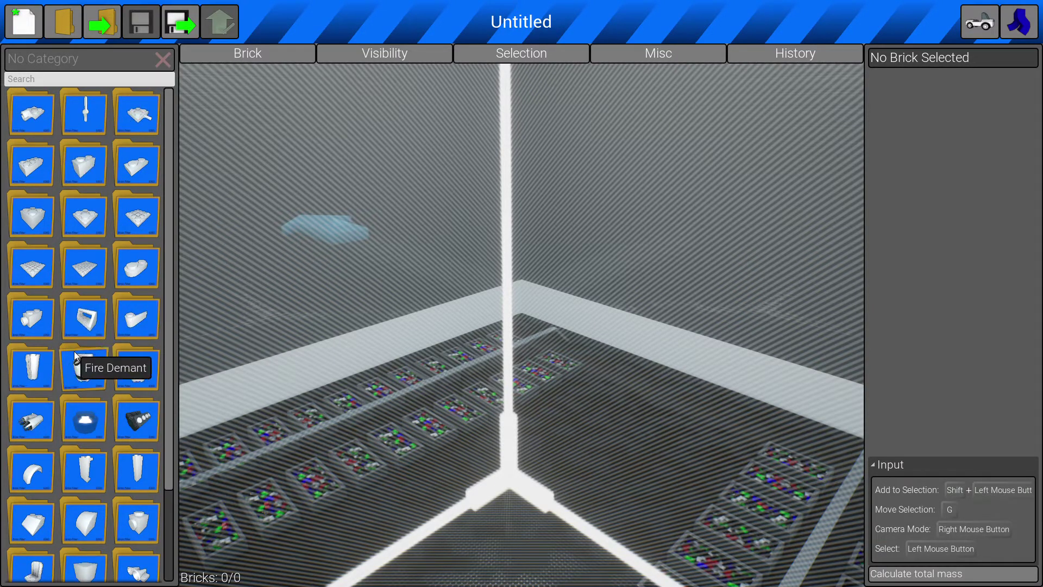
- Peek into Actuators, then open All Bricks and filter the search to '4x2'
{"action": "left_click", "coordinate": [35, 118]}
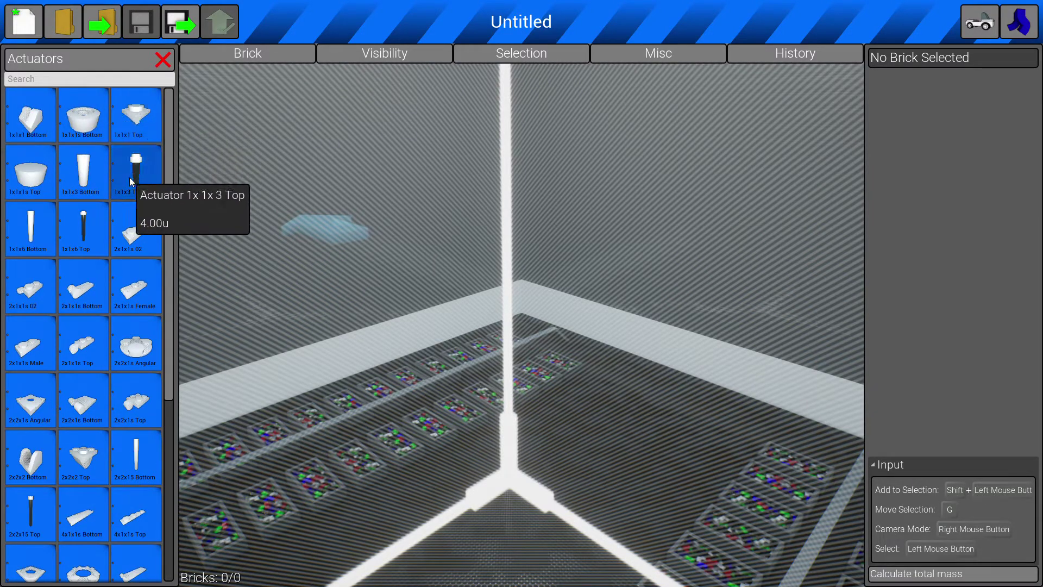
{"action": "left_click", "coordinate": [162, 59]}
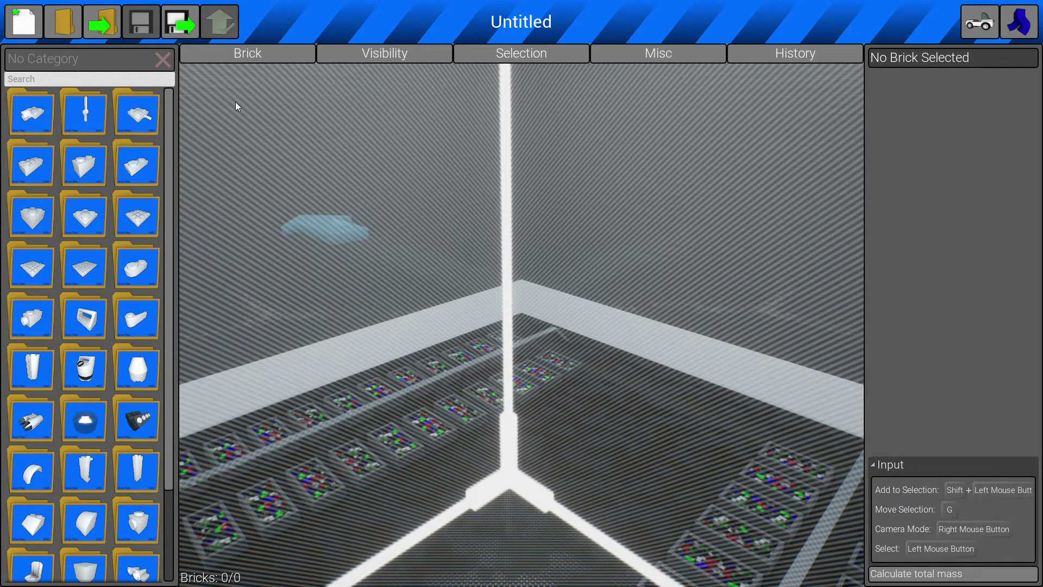
{"action": "left_click", "coordinate": [31, 164]}
{"action": "left_click", "coordinate": [57, 79]}
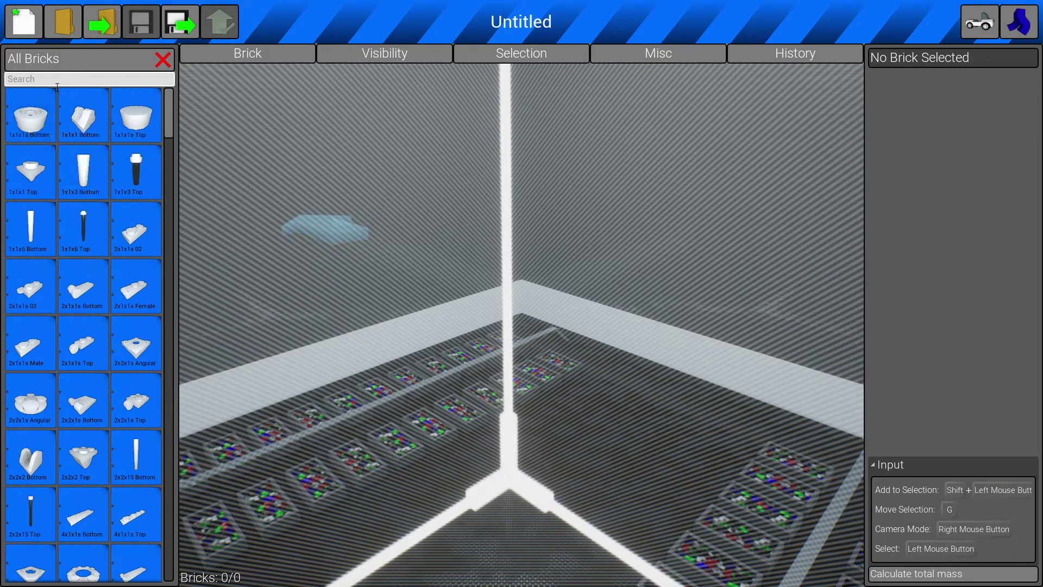
{"action": "type", "text": "1X"}
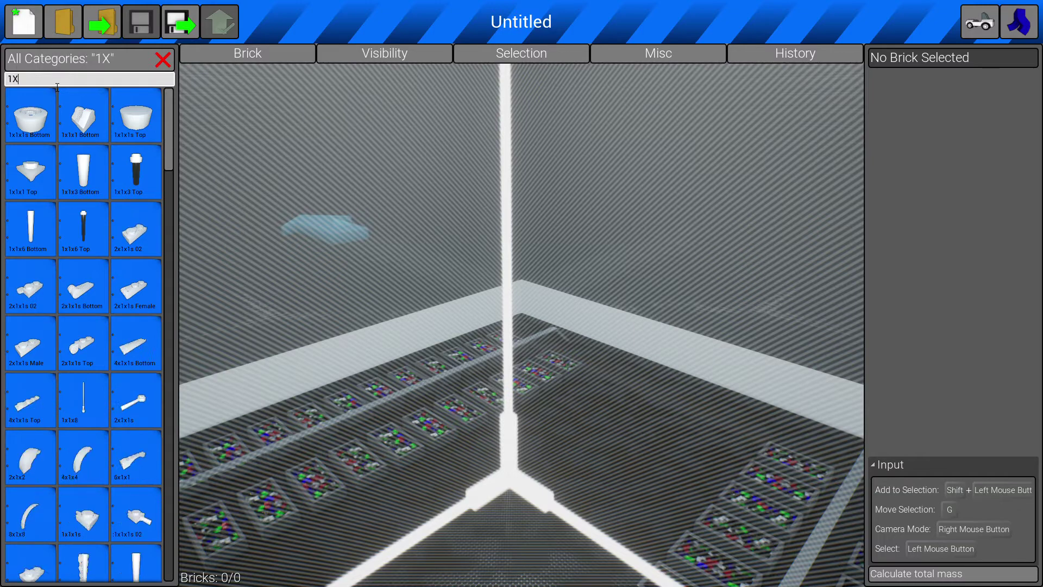
{"action": "type", "text": "Q"}
{"action": "key", "text": "BackSpace"}
{"action": "type", "text": "1"}
{"action": "key", "text": "BackSpace"}
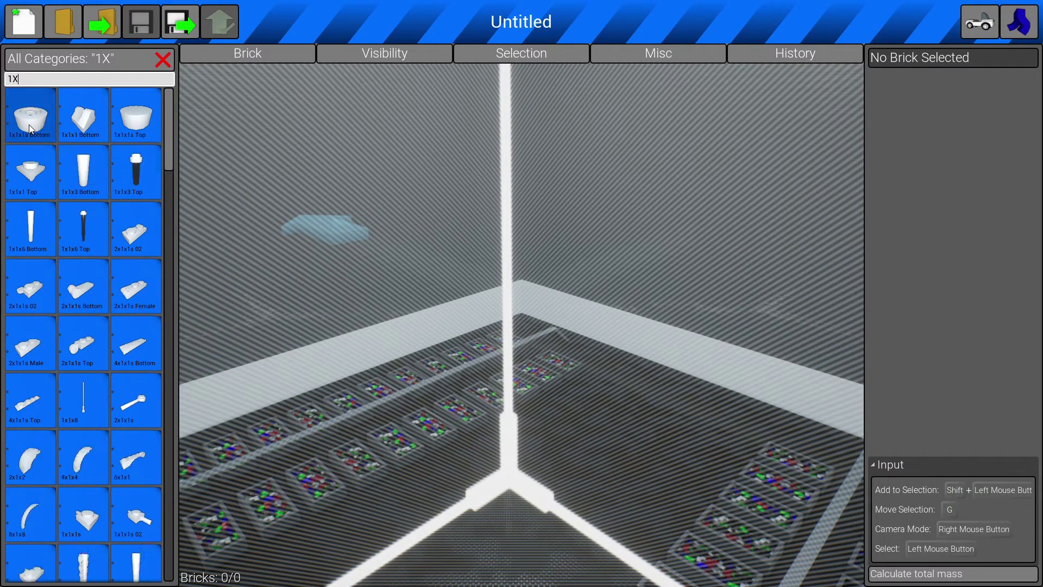
{"action": "key", "text": "BackSpace"}
{"action": "key", "text": "BackSpace"}
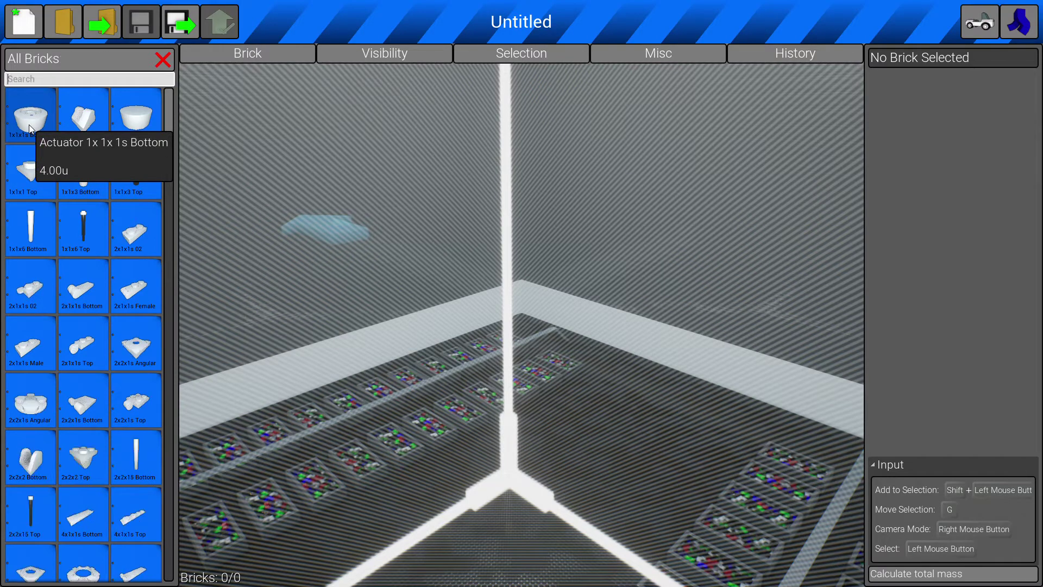
{"action": "type", "text": "4"}
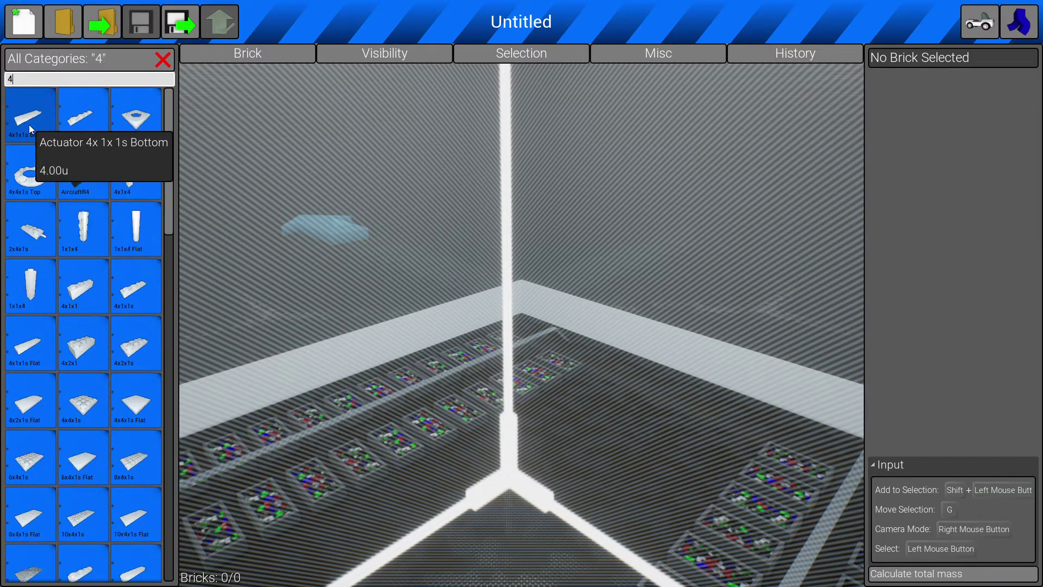
{"action": "type", "text": "x2"}
{"action": "left_click", "coordinate": [87, 120]}
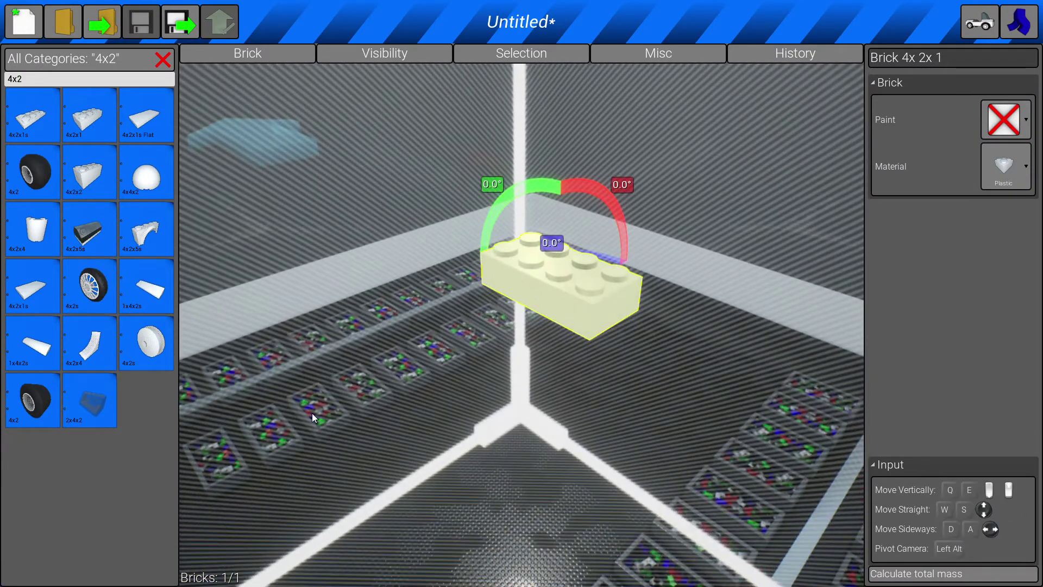
{"action": "left_click", "coordinate": [319, 433]}
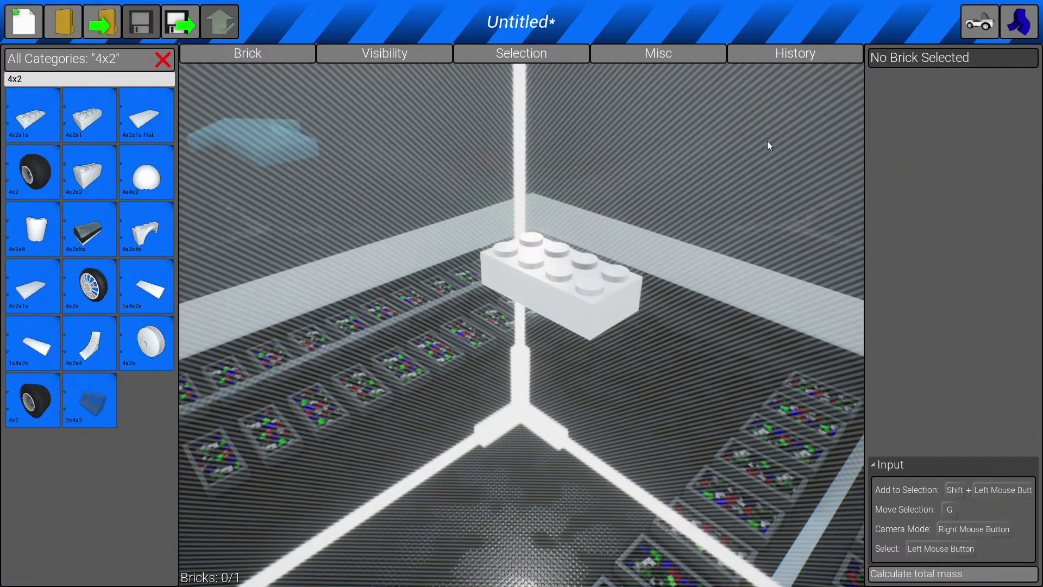
{"action": "left_click", "coordinate": [604, 300]}
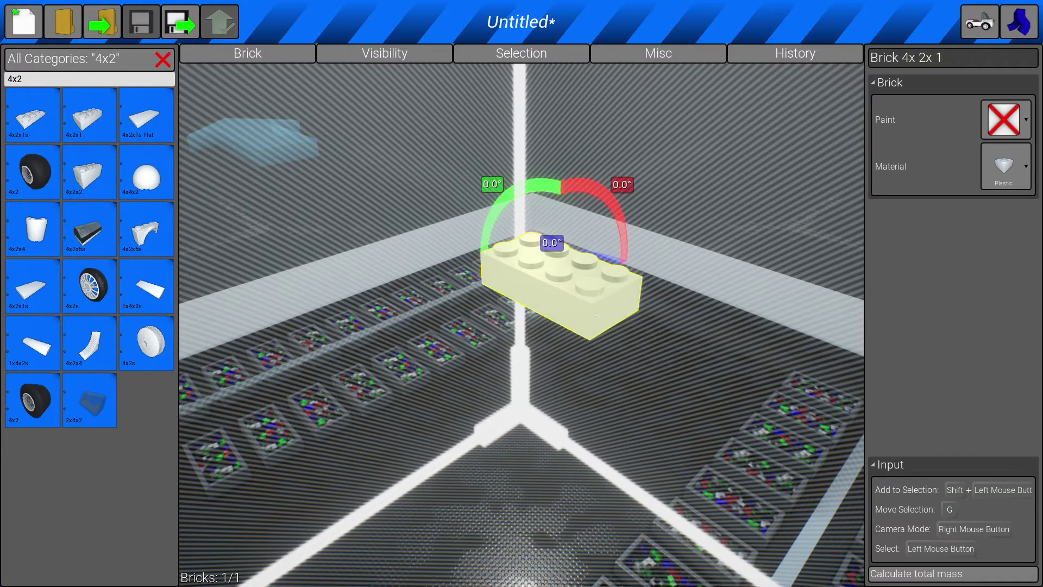
{"action": "left_click", "coordinate": [1027, 167]}
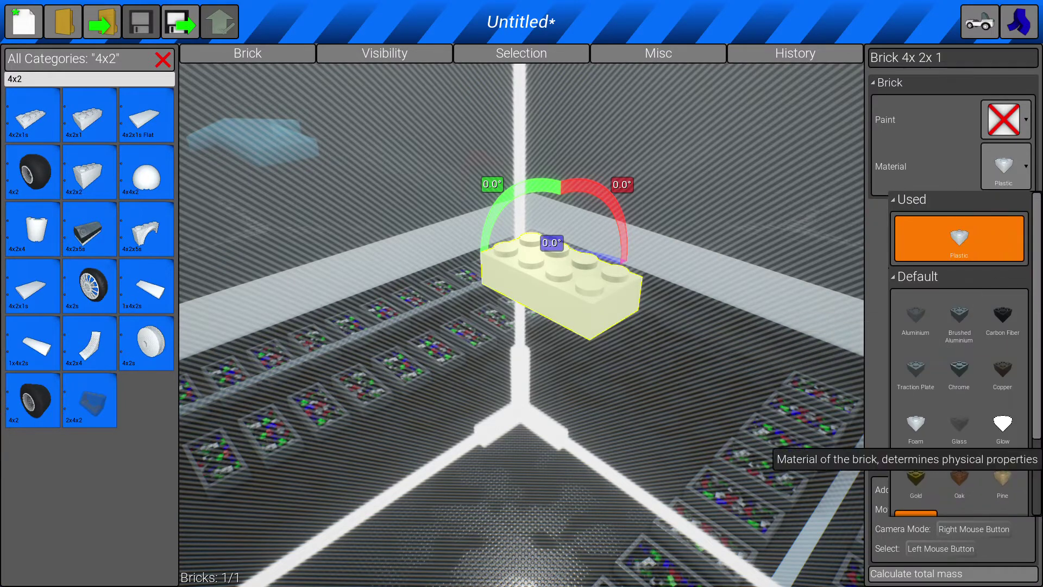
{"action": "scroll", "coordinate": [1000, 473], "scroll_direction": "down", "scroll_amount": 2}
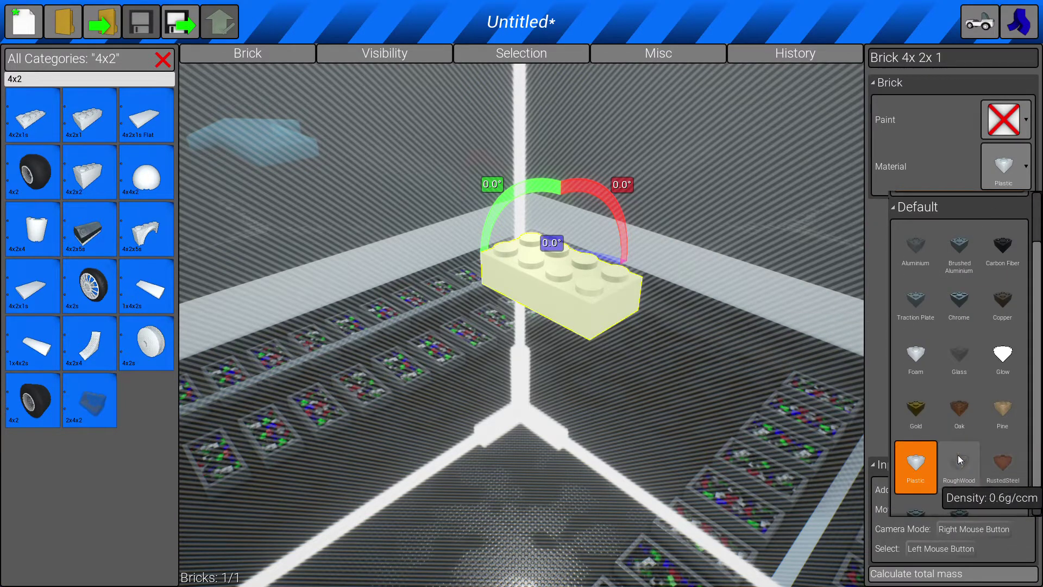
{"action": "scroll", "coordinate": [978, 465], "scroll_direction": "down", "scroll_amount": 2}
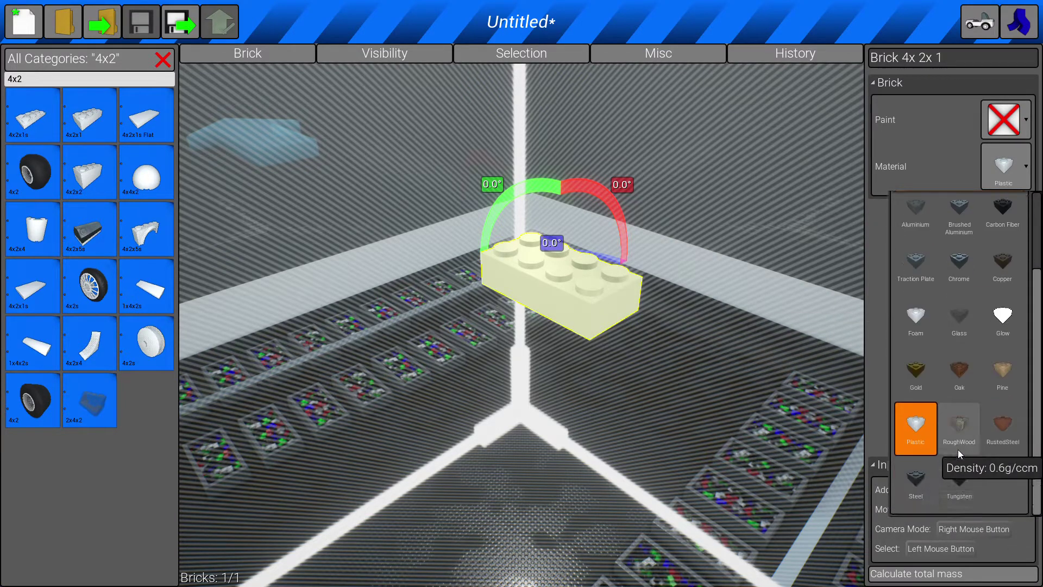
{"action": "left_click", "coordinate": [996, 324]}
{"action": "left_click", "coordinate": [662, 479]}
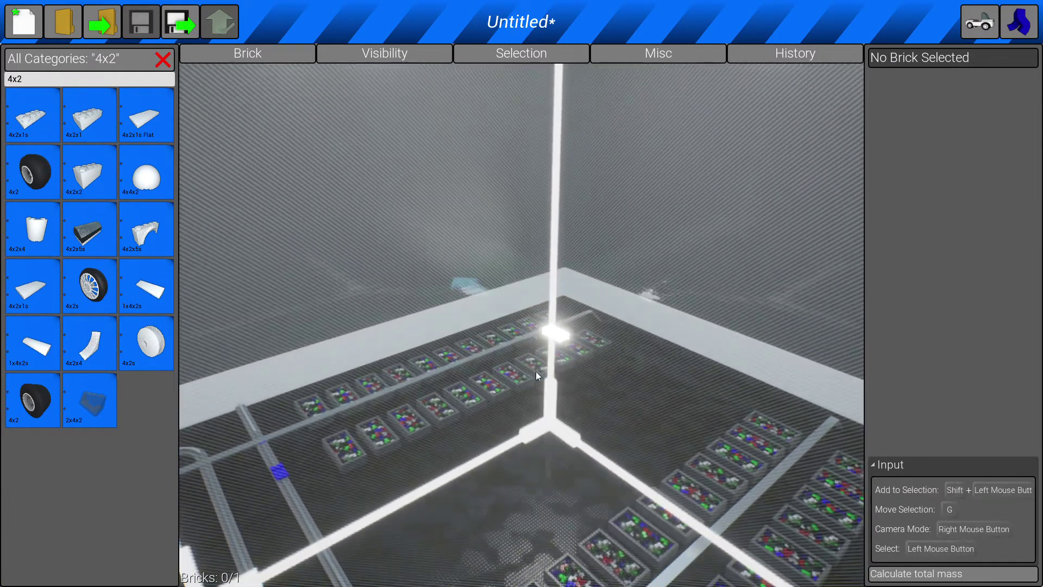
{"action": "left_click", "coordinate": [547, 335]}
{"action": "left_click", "coordinate": [269, 51]}
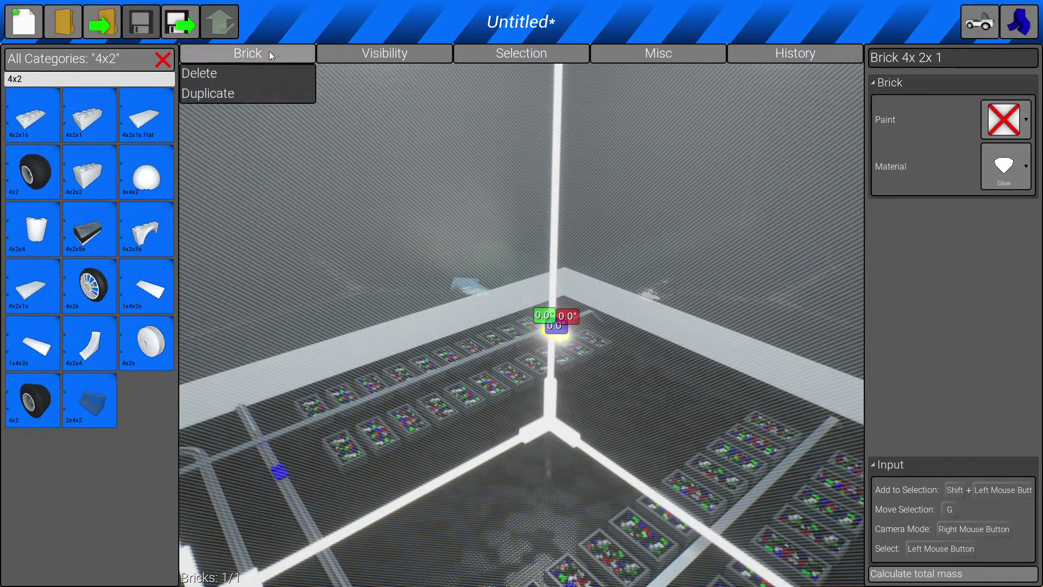
{"action": "left_click", "coordinate": [245, 71]}
{"action": "left_click", "coordinate": [243, 59]}
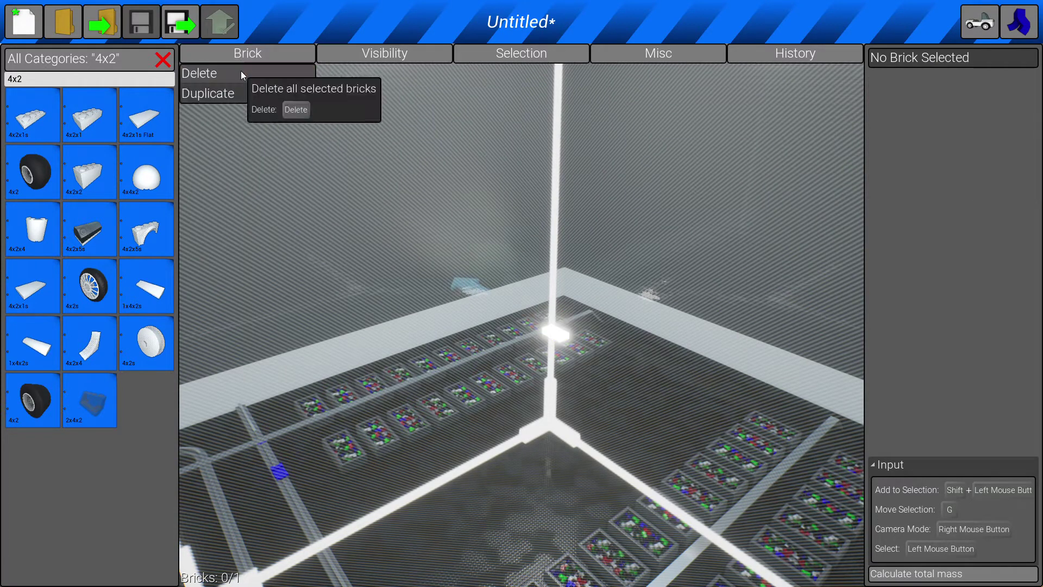
{"action": "left_click", "coordinate": [240, 76]}
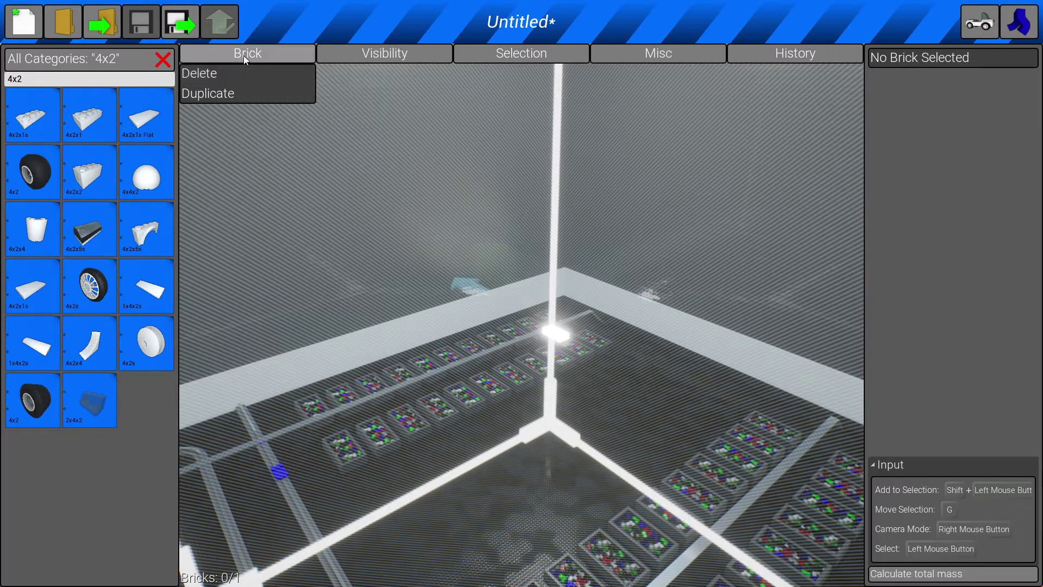
{"action": "left_click", "coordinate": [244, 56]}
{"action": "left_click", "coordinate": [562, 330]}
{"action": "left_click", "coordinate": [259, 55]}
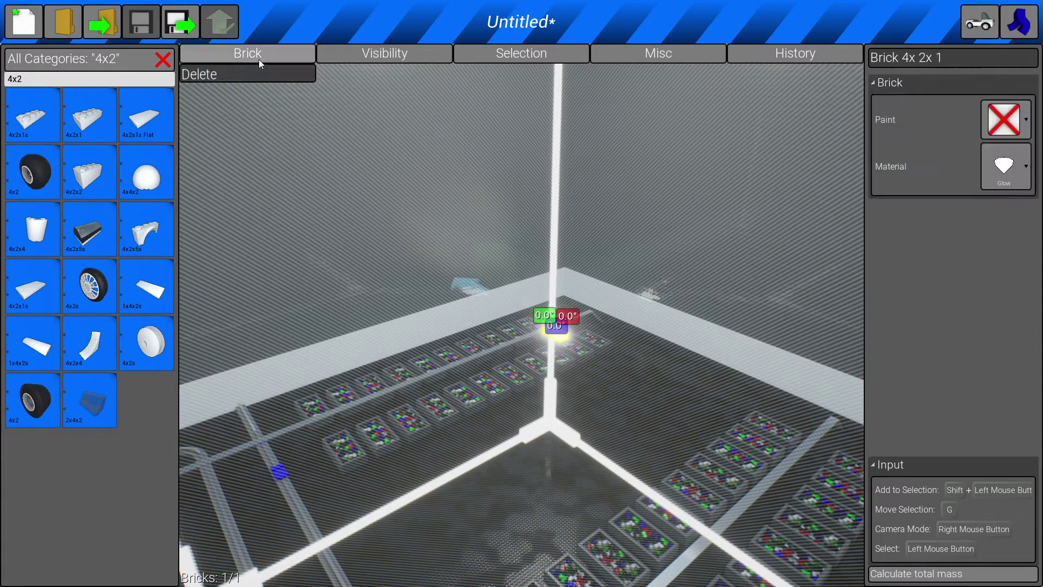
{"action": "left_click", "coordinate": [245, 74]}
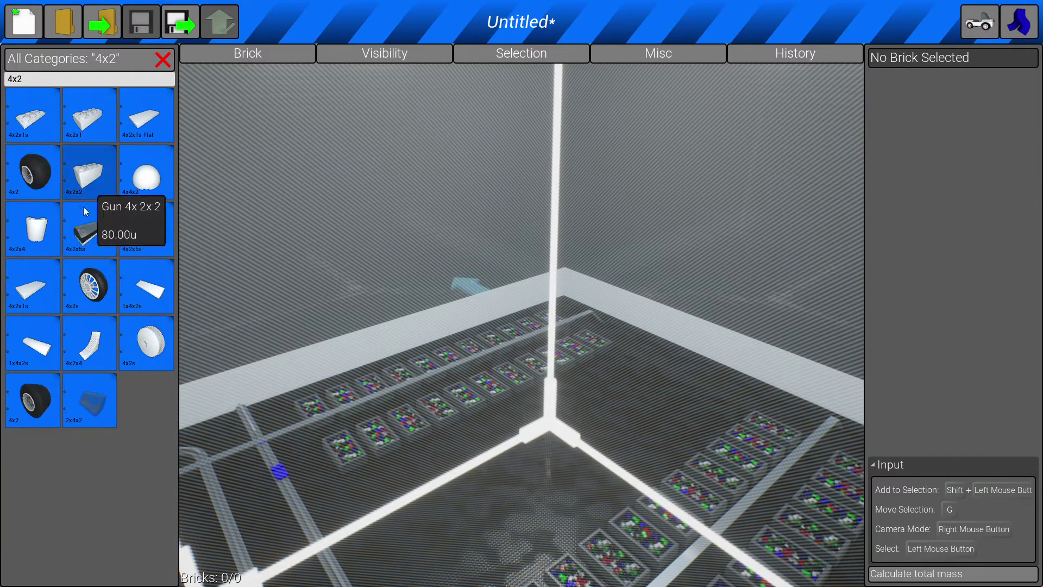
- Place the petrol Motor 4x2x5s brick near the corner and select it
{"action": "left_click", "coordinate": [90, 233]}
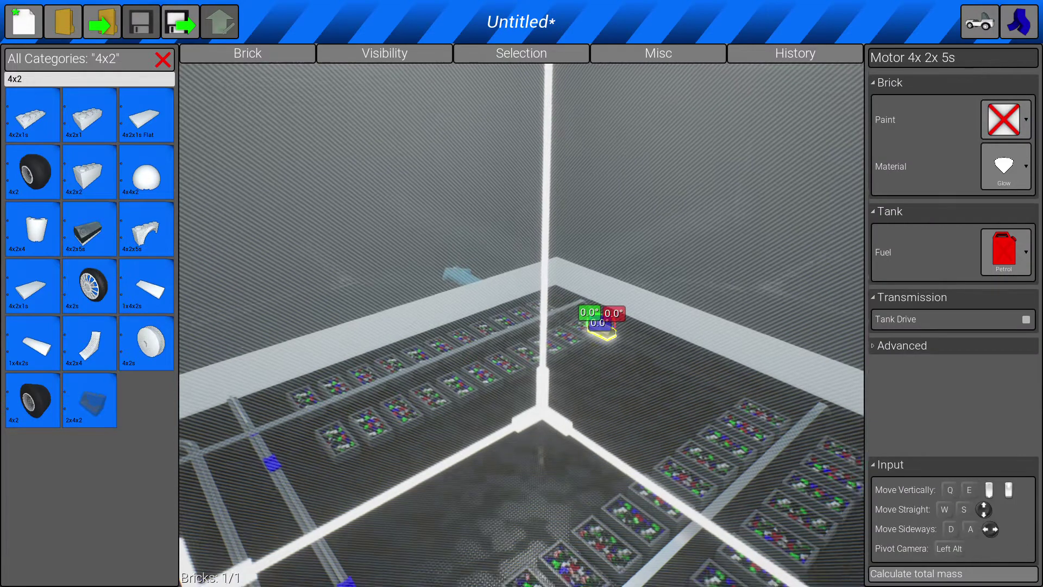
{"action": "left_click_drag", "start_coordinate": [602, 490], "coordinate": [521, 327]}
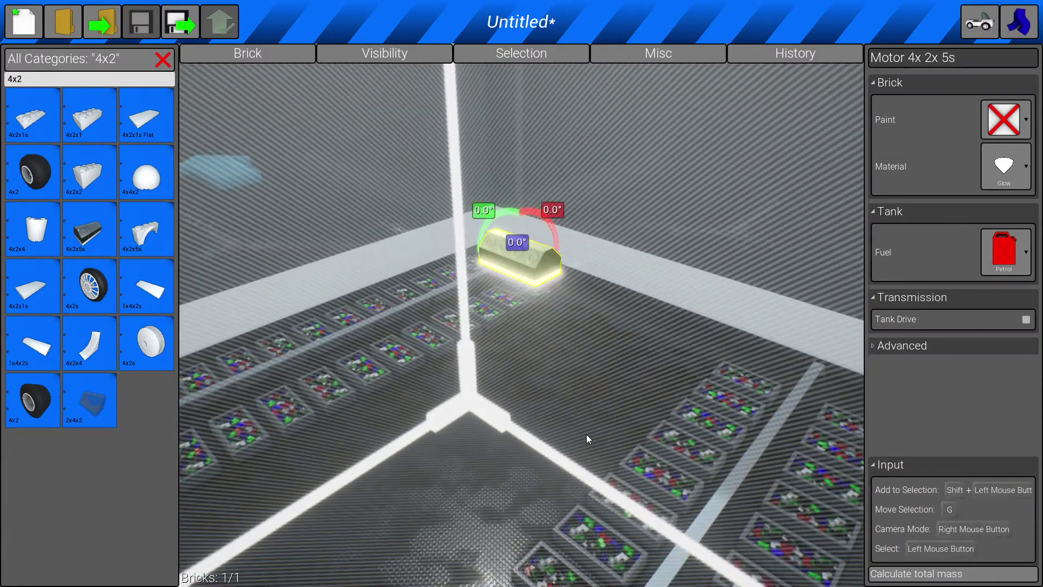
{"action": "left_click", "coordinate": [585, 430]}
{"action": "left_click", "coordinate": [508, 255]}
- Tilt the motor brick to an uneven angle with repeated rotate and tip steps
{"action": "key", "text": "g"}
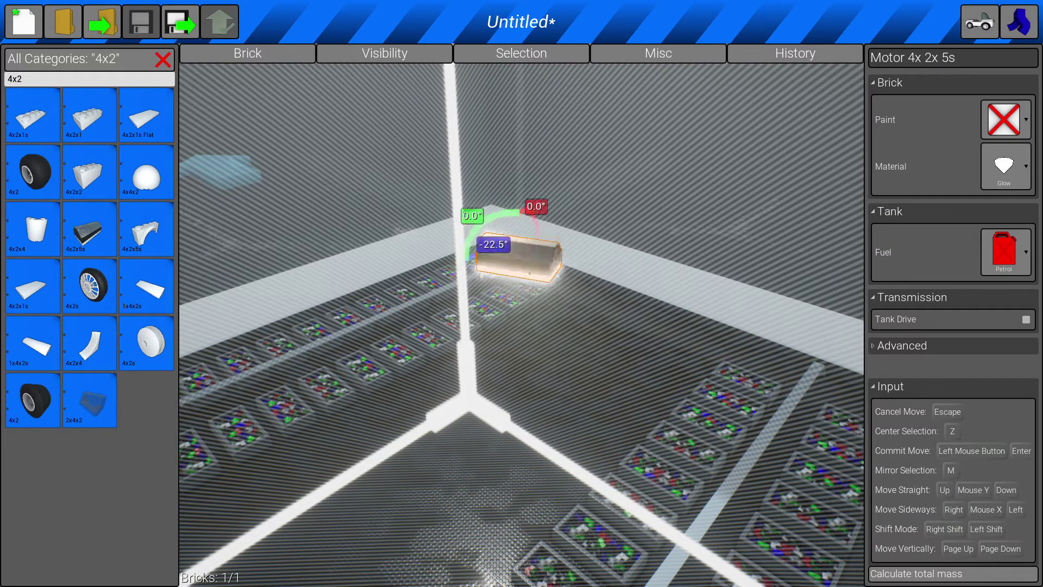
{"action": "key", "text": "r"}
{"action": "key", "text": "t"}
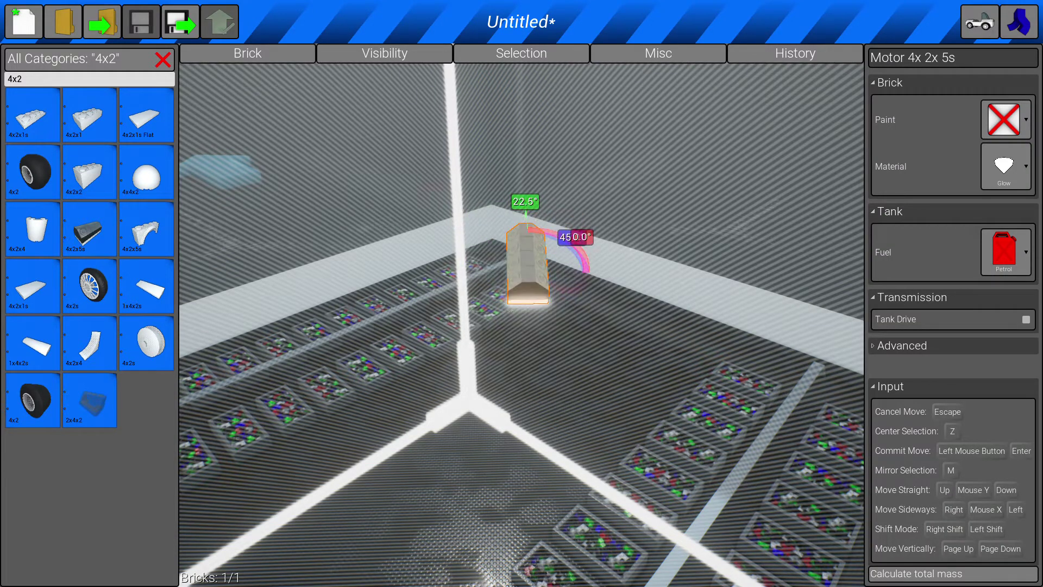
{"action": "key", "text": "t"}
{"action": "key", "text": "r"}
{"action": "key", "text": "r"}
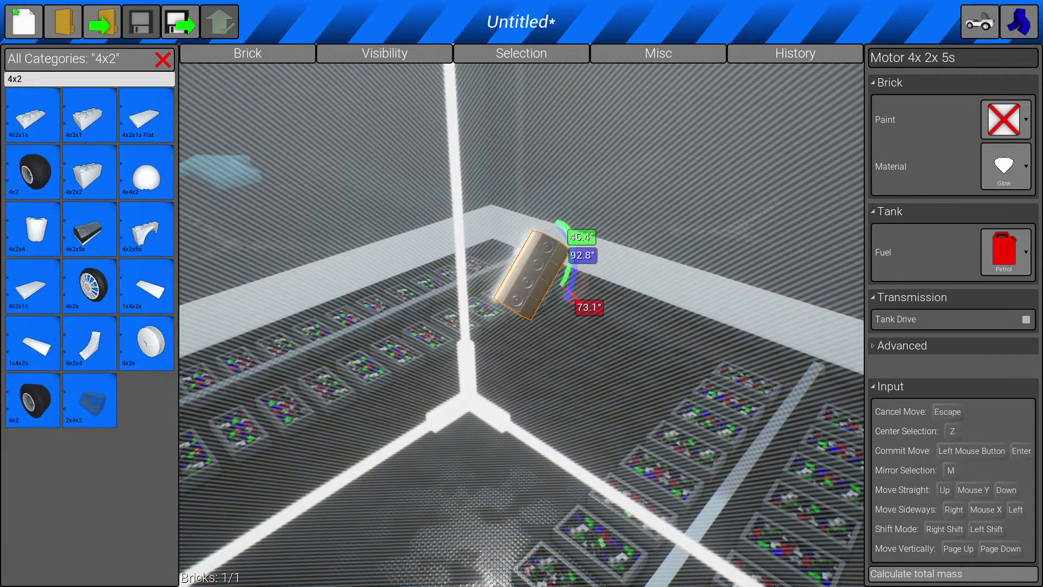
{"action": "key", "text": "t"}
{"action": "key", "text": "t"}
{"action": "key", "text": "r"}
{"action": "key", "text": "t"}
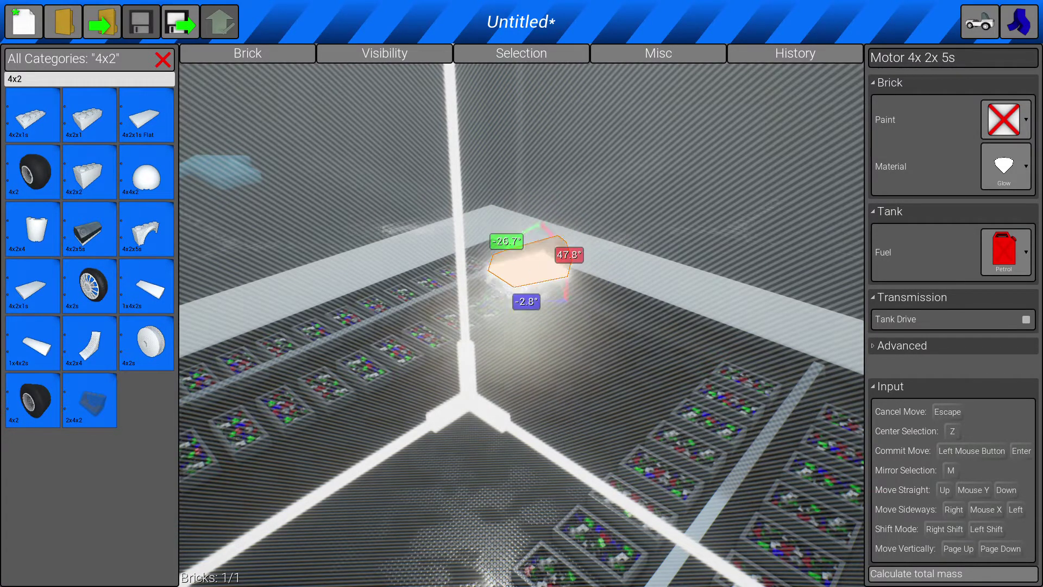
{"action": "key", "text": "r"}
{"action": "left_click", "coordinate": [516, 269]}
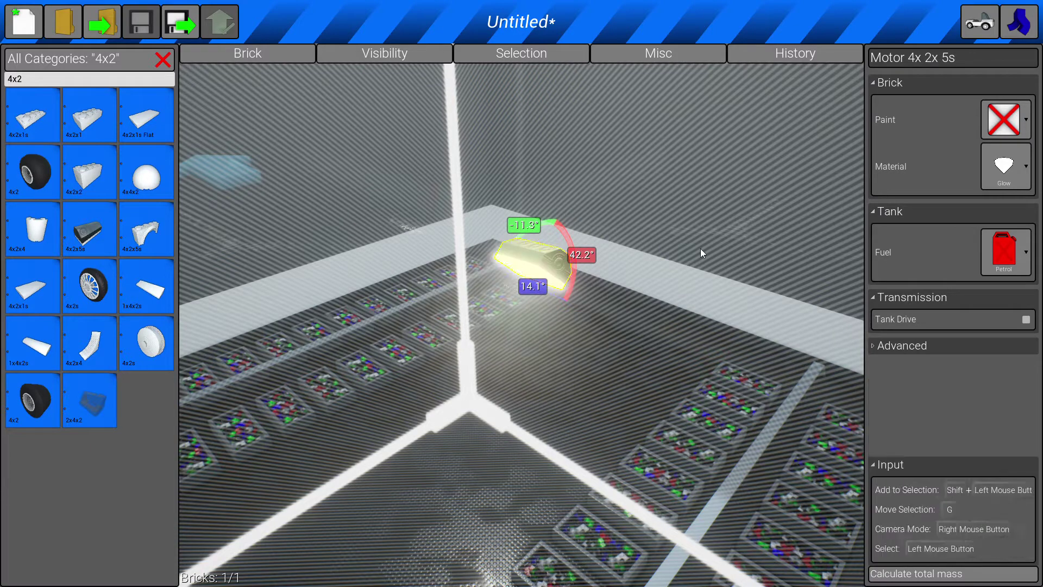
- Change the motor's material from Glow to Aluminium, clear the filter, and show Explosives
{"action": "left_click", "coordinate": [1018, 164]}
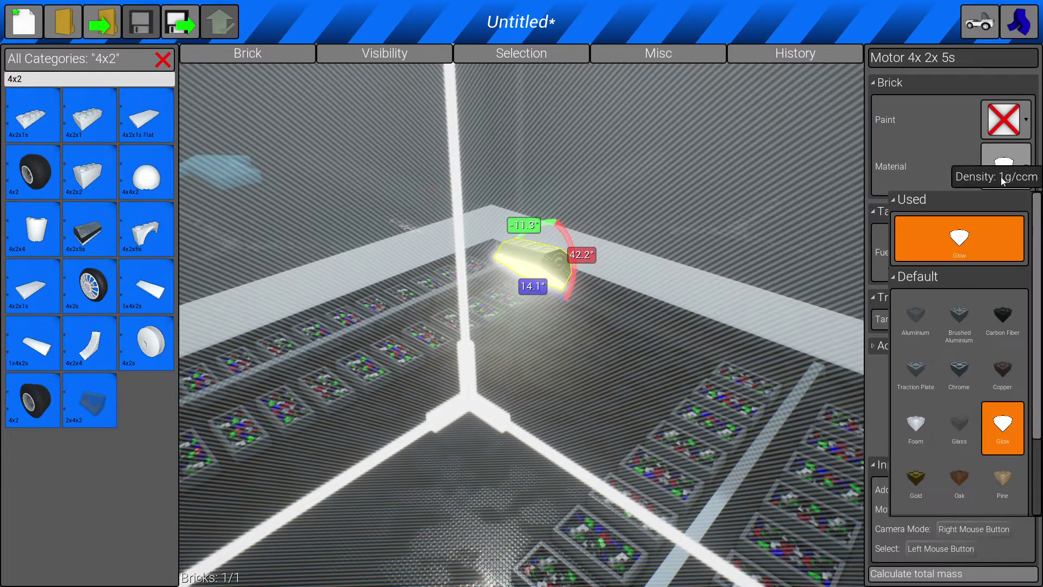
{"action": "left_click", "coordinate": [903, 315]}
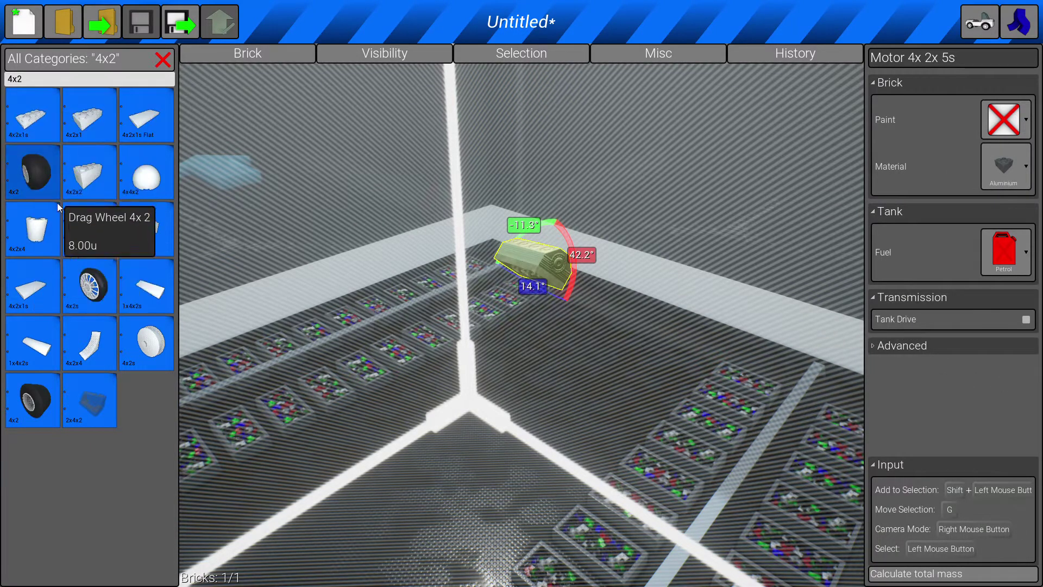
{"action": "left_click", "coordinate": [163, 60]}
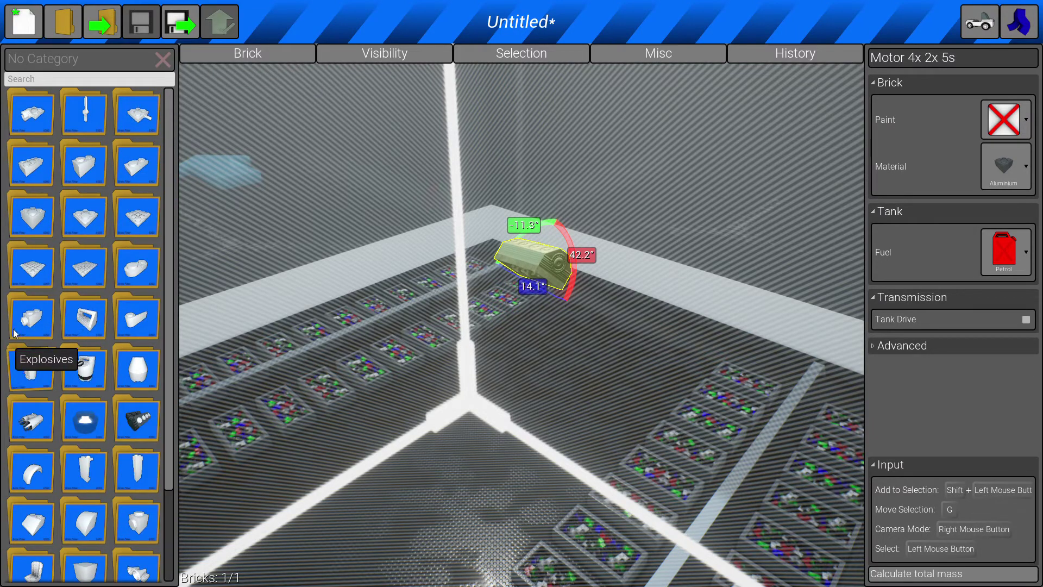
{"action": "left_click", "coordinate": [31, 370]}
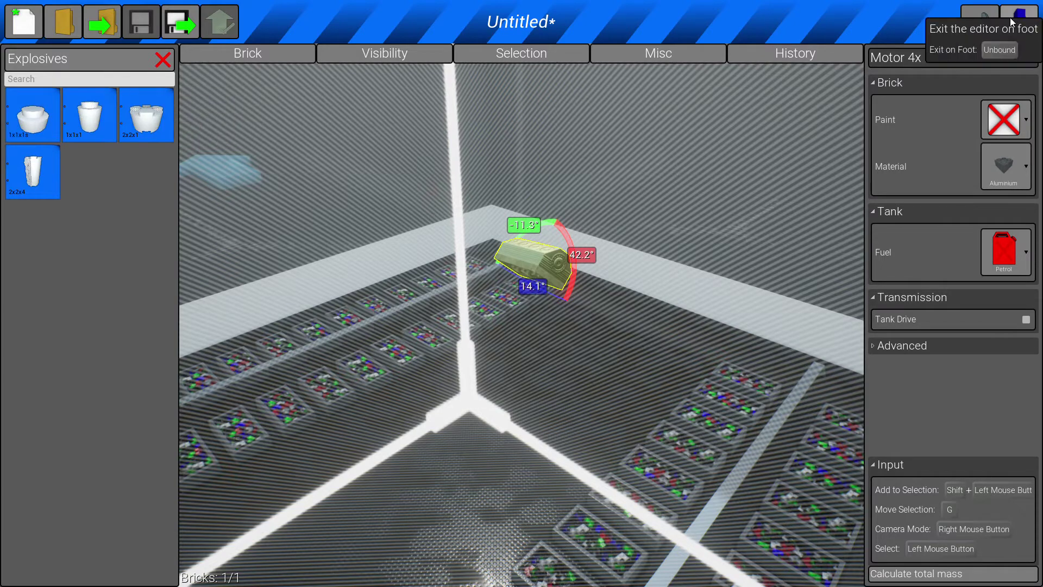
- Bring up the Steam overlay, browse the Brick Rigs Community Hub, then dismiss it
{"action": "key", "text": "shift+Tab"}
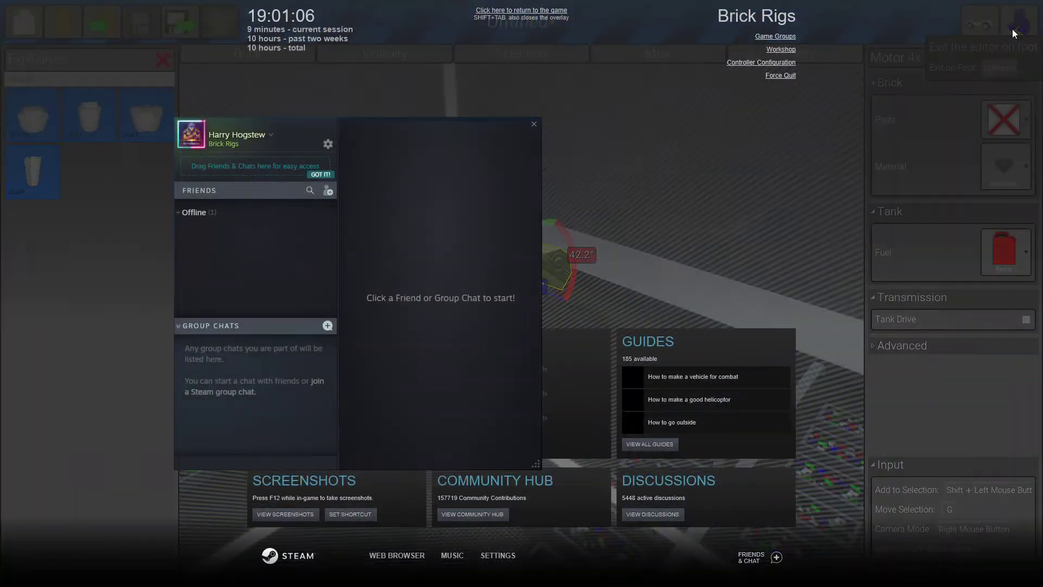
{"action": "left_click", "coordinate": [532, 125]}
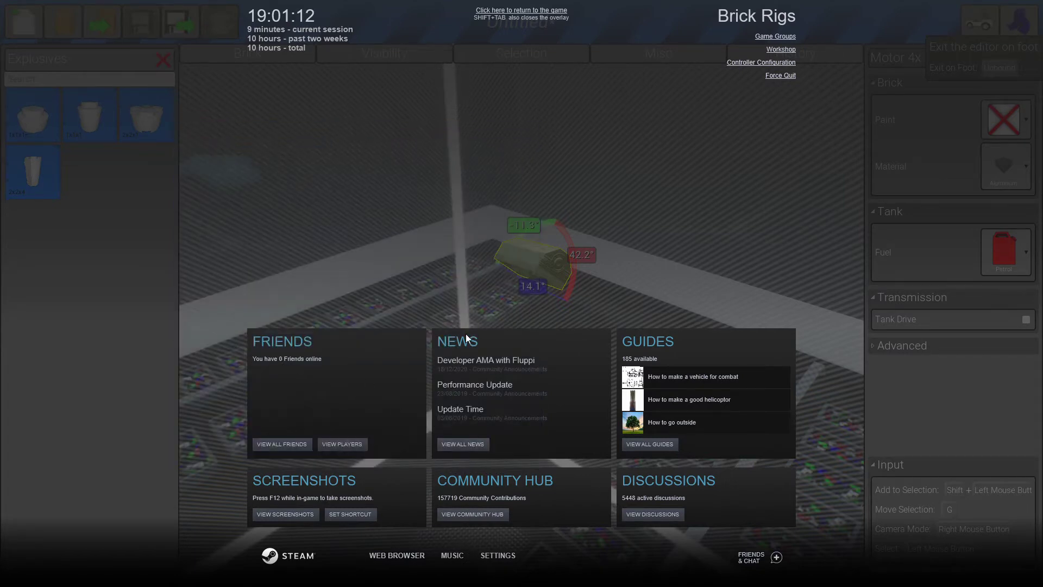
{"action": "left_click", "coordinate": [477, 515]}
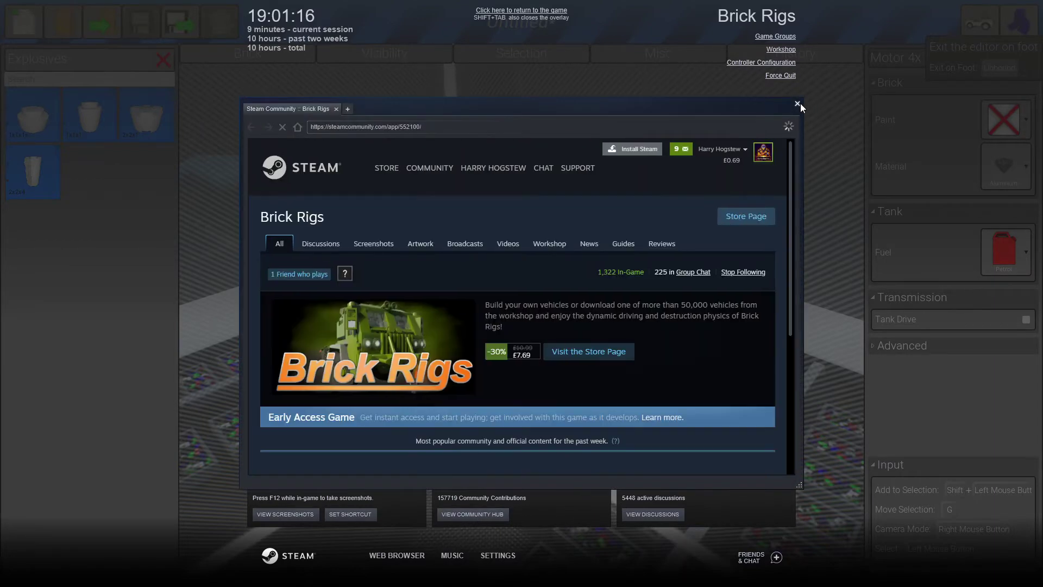
{"action": "left_click", "coordinate": [799, 105]}
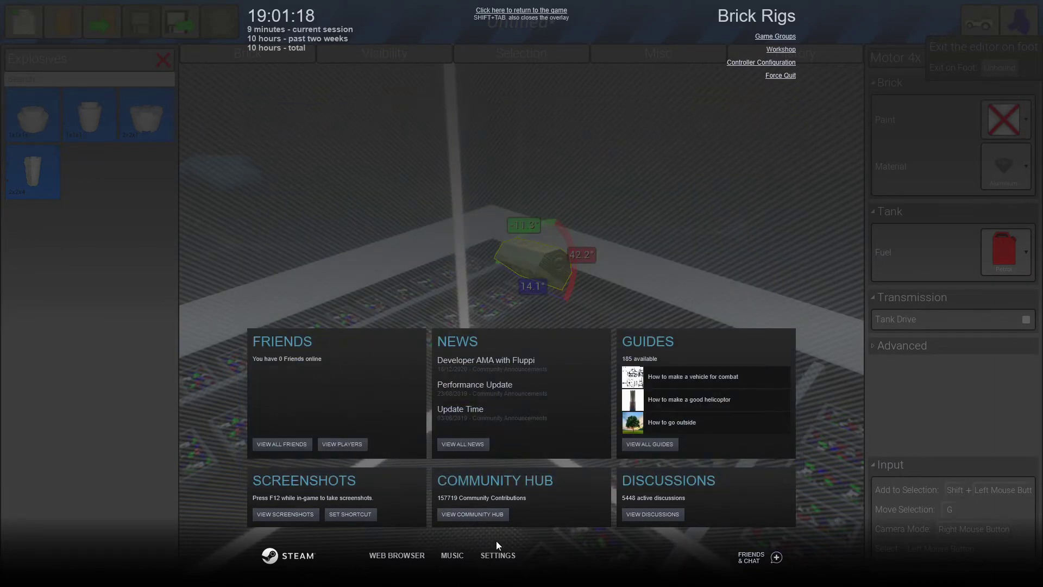
{"action": "left_click", "coordinate": [486, 510]}
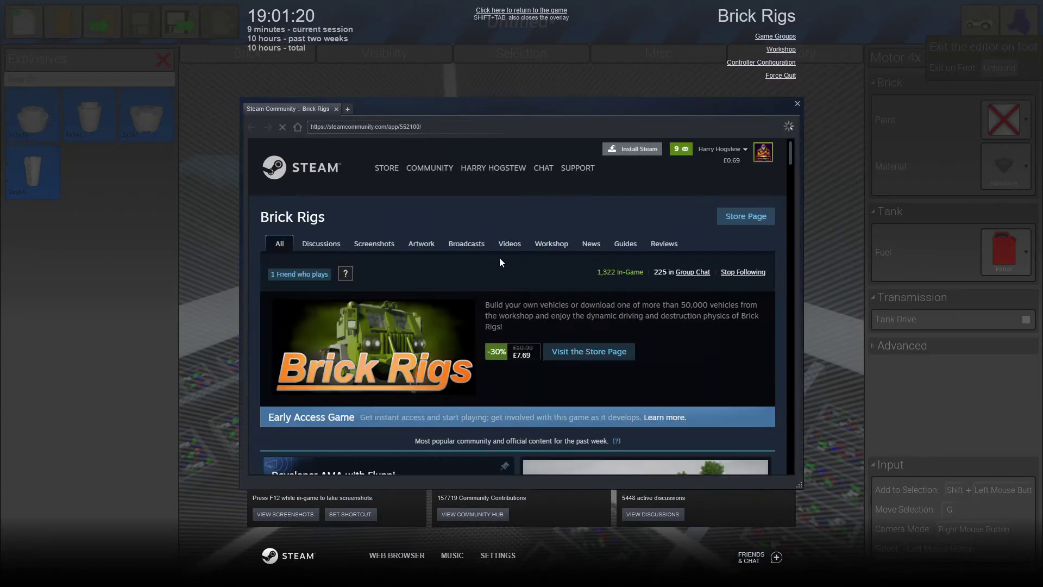
{"action": "scroll", "coordinate": [500, 258], "scroll_direction": "down", "scroll_amount": 2}
{"action": "scroll", "coordinate": [535, 264], "scroll_direction": "down", "scroll_amount": 5}
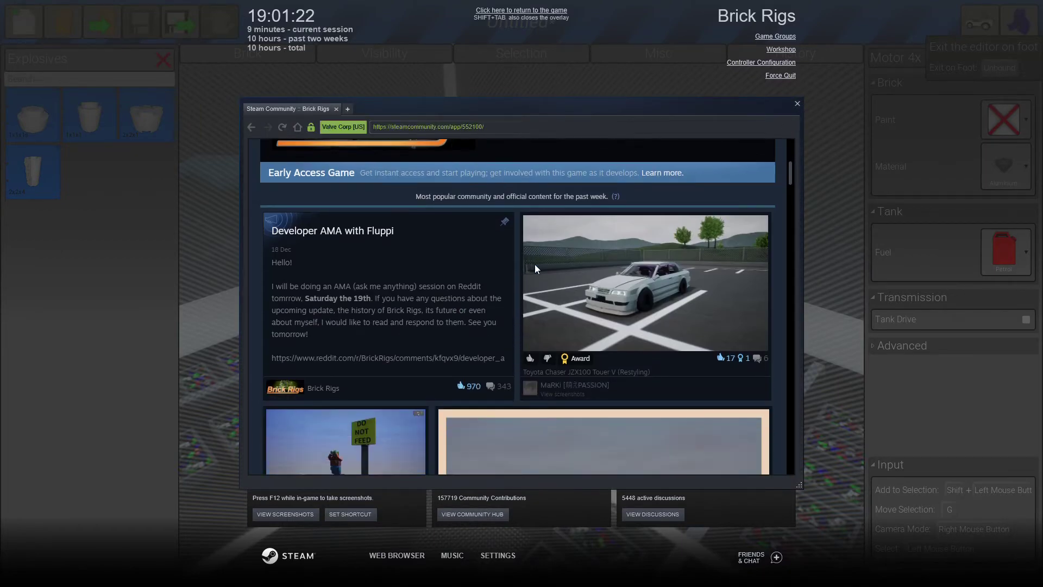
{"action": "scroll", "coordinate": [535, 264], "scroll_direction": "up", "scroll_amount": 3}
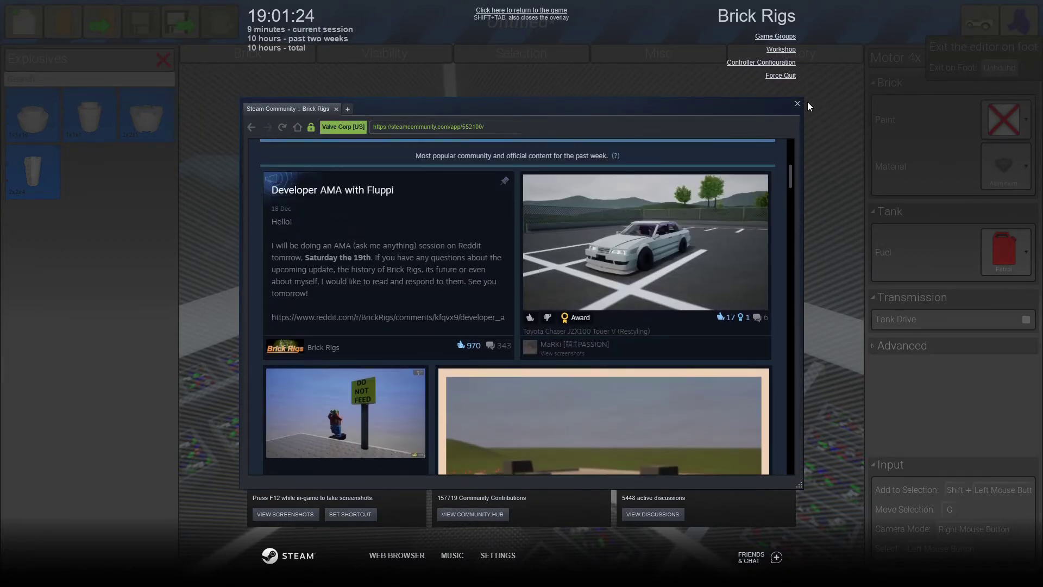
{"action": "left_click", "coordinate": [798, 105]}
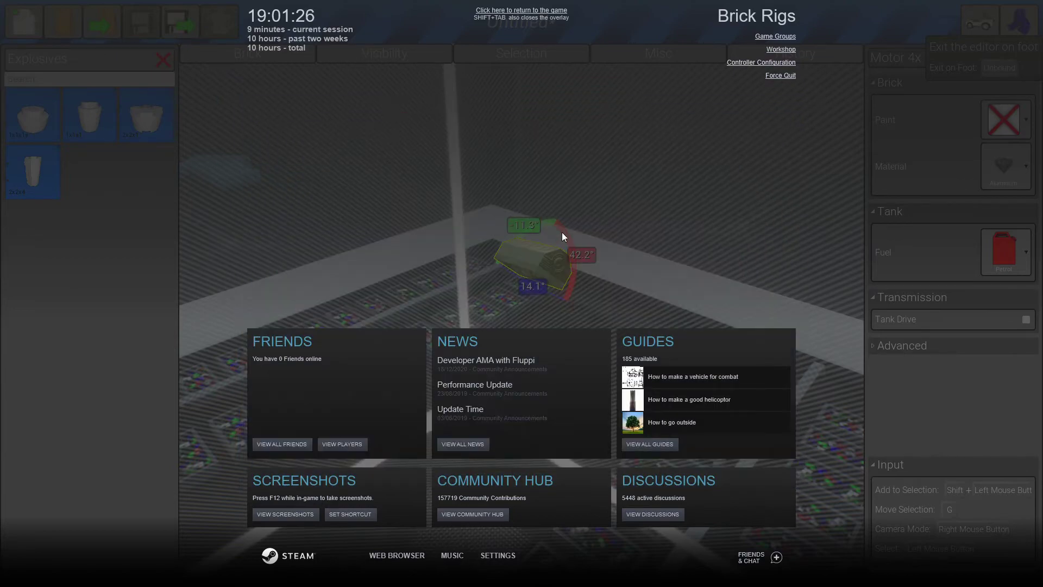
{"action": "key", "text": "shift+Tab"}
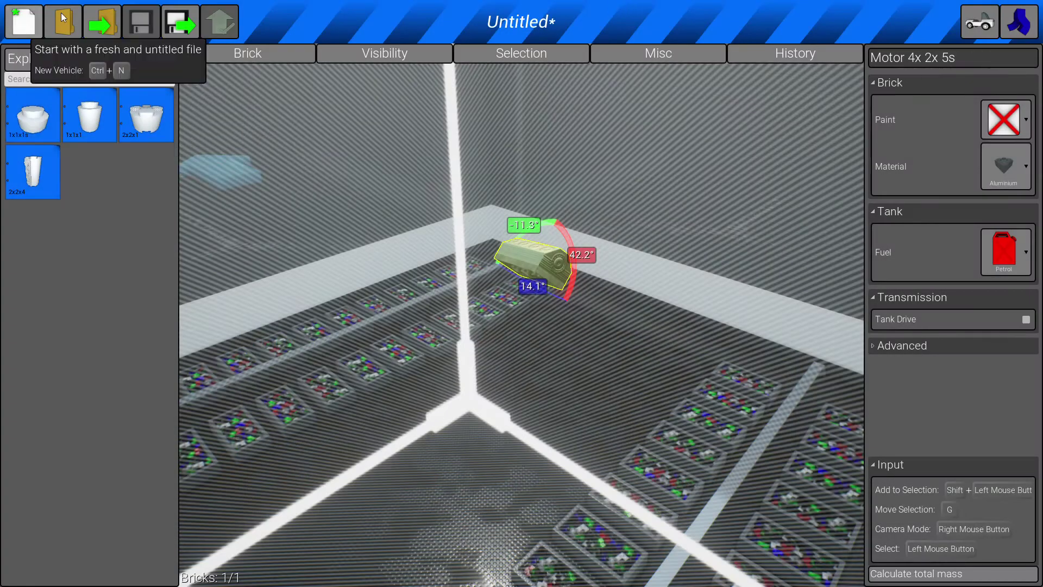
- From the saved vehicles list, reach the Workshop vehicle listings and account menu
{"action": "left_click", "coordinate": [65, 21]}
{"action": "scroll", "coordinate": [563, 245], "scroll_direction": "down", "scroll_amount": 2}
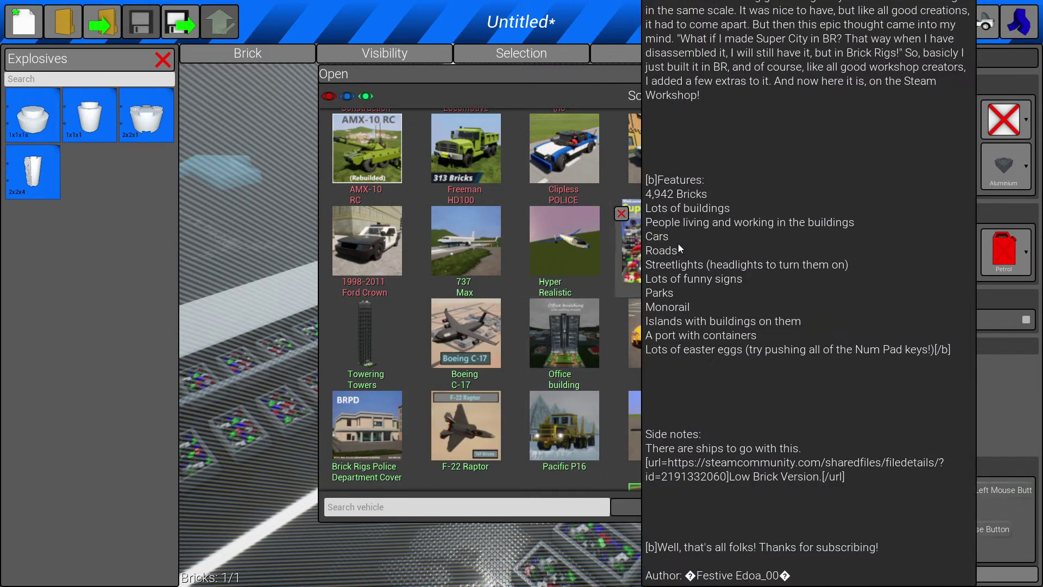
{"action": "scroll", "coordinate": [665, 246], "scroll_direction": "down", "scroll_amount": 5}
{"action": "scroll", "coordinate": [652, 326], "scroll_direction": "down", "scroll_amount": 3}
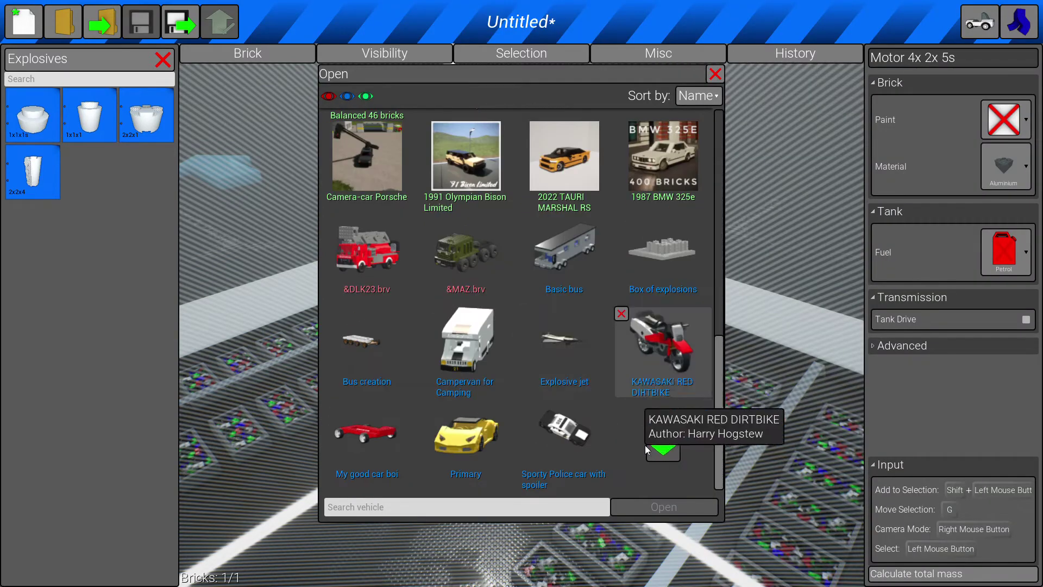
{"action": "left_click", "coordinate": [663, 449]}
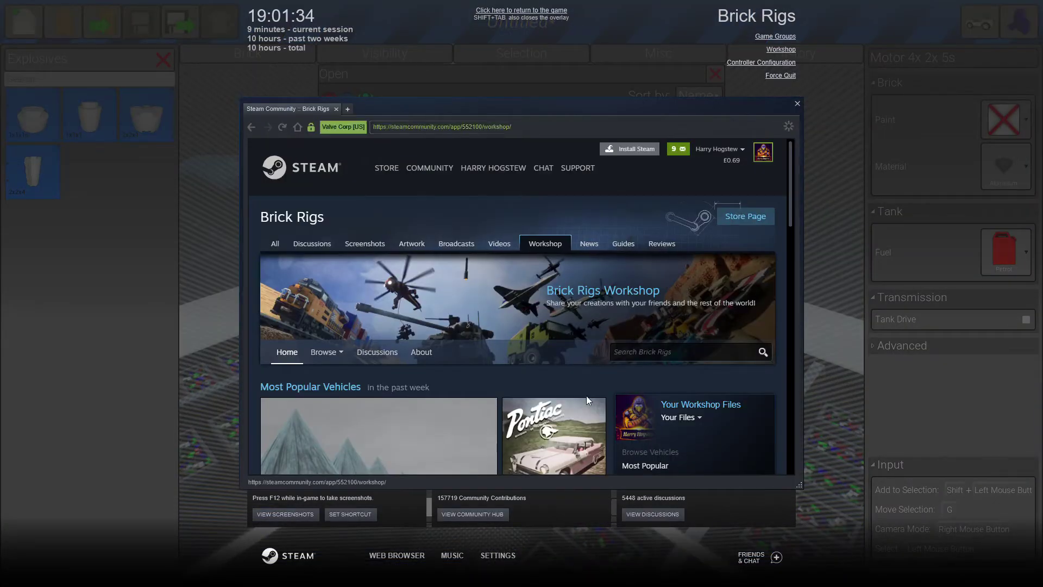
{"action": "scroll", "coordinate": [522, 326], "scroll_direction": "down", "scroll_amount": 2}
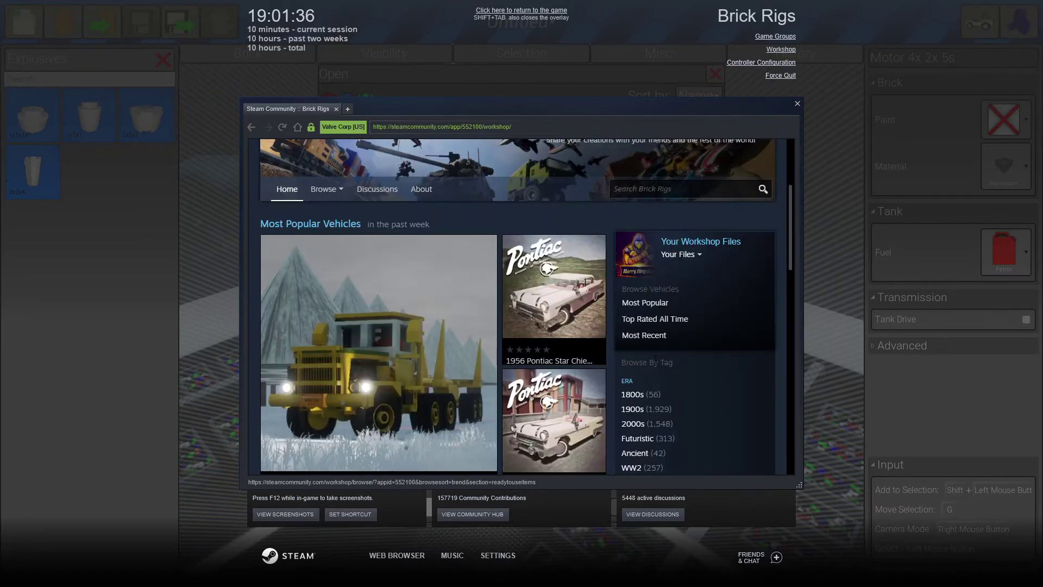
{"action": "scroll", "coordinate": [522, 327], "scroll_direction": "up", "scroll_amount": 1}
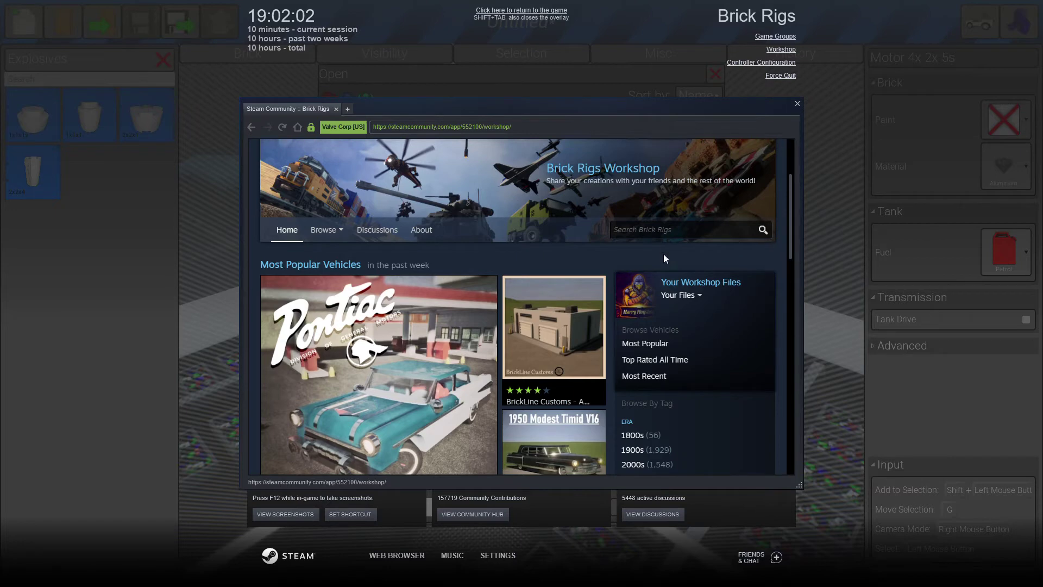
{"action": "right_click", "coordinate": [670, 486]}
{"action": "scroll", "coordinate": [670, 457], "scroll_direction": "up", "scroll_amount": 2}
{"action": "scroll", "coordinate": [670, 432], "scroll_direction": "down", "scroll_amount": 4}
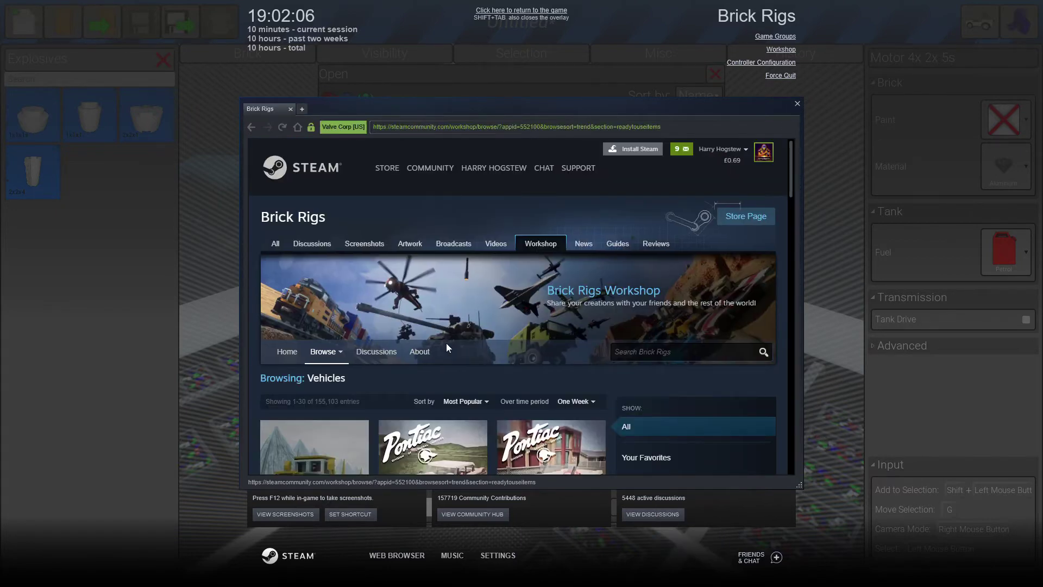
{"action": "scroll", "coordinate": [446, 344], "scroll_direction": "down", "scroll_amount": 3}
{"action": "scroll", "coordinate": [446, 343], "scroll_direction": "down", "scroll_amount": 3}
{"action": "scroll", "coordinate": [446, 343], "scroll_direction": "down", "scroll_amount": 3}
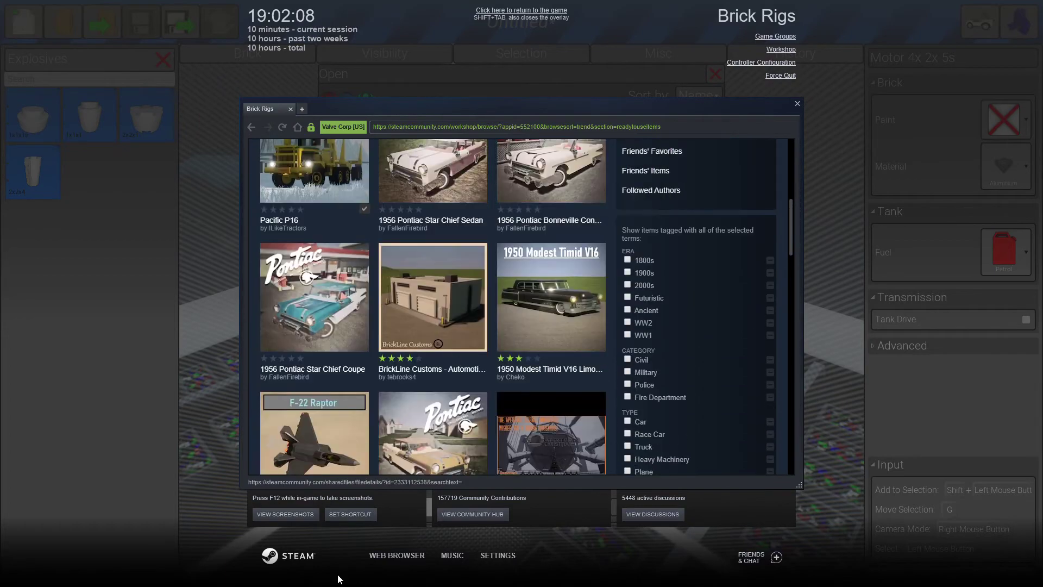
{"action": "scroll", "coordinate": [716, 197], "scroll_direction": "up", "scroll_amount": 5}
{"action": "scroll", "coordinate": [670, 248], "scroll_direction": "up", "scroll_amount": 5}
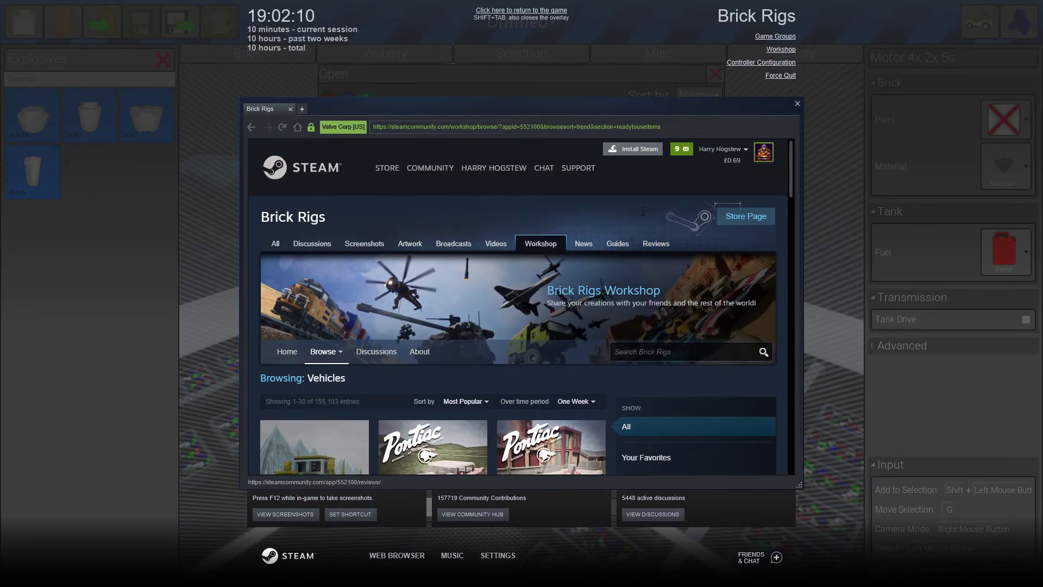
{"action": "left_click", "coordinate": [748, 149]}
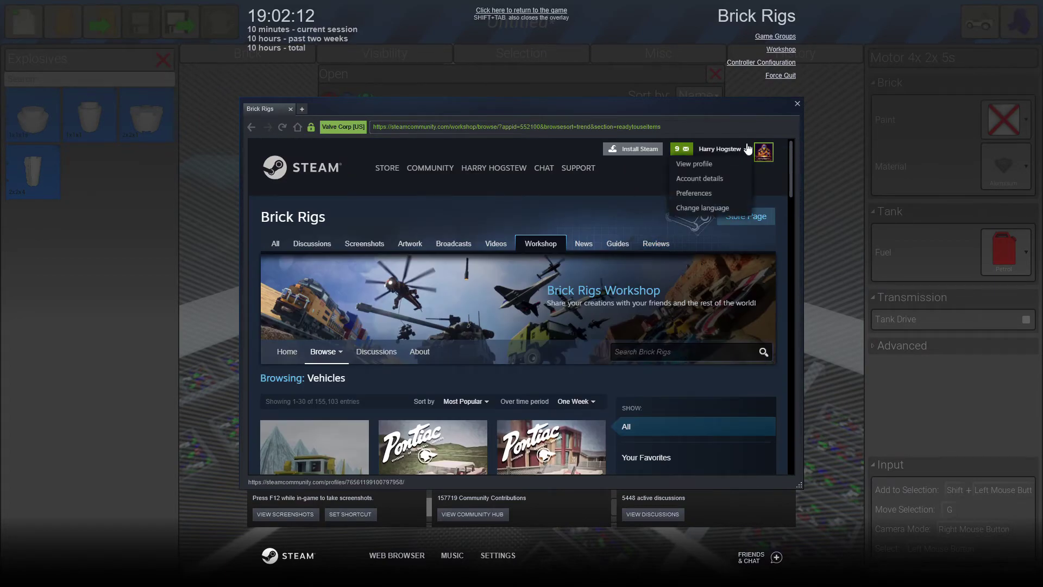
- Go through the profile's Screenshots to its Workshop Items and view all five vehicles
{"action": "key", "text": "ctrl+a"}
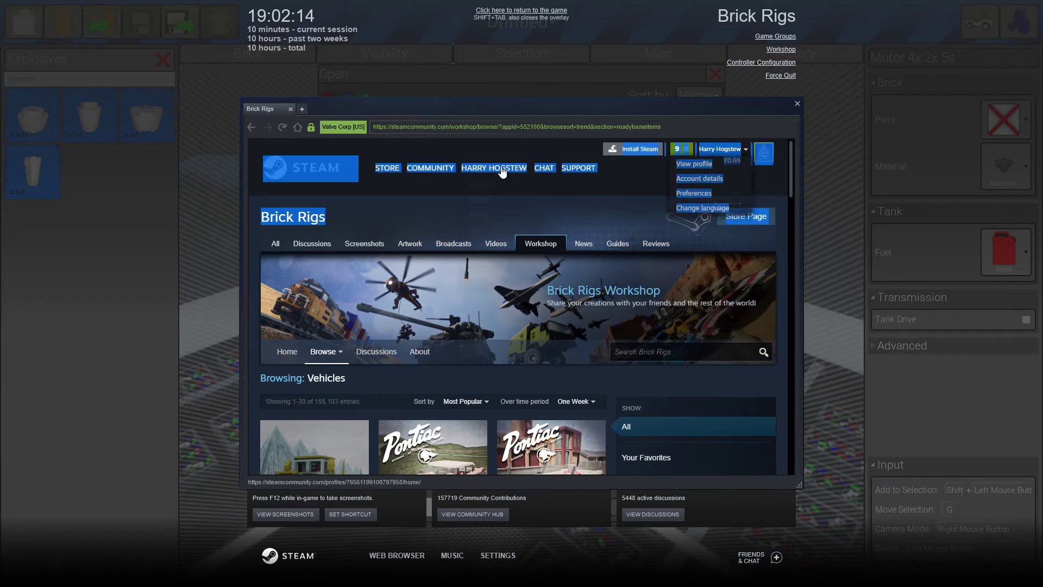
{"action": "left_click", "coordinate": [481, 245]}
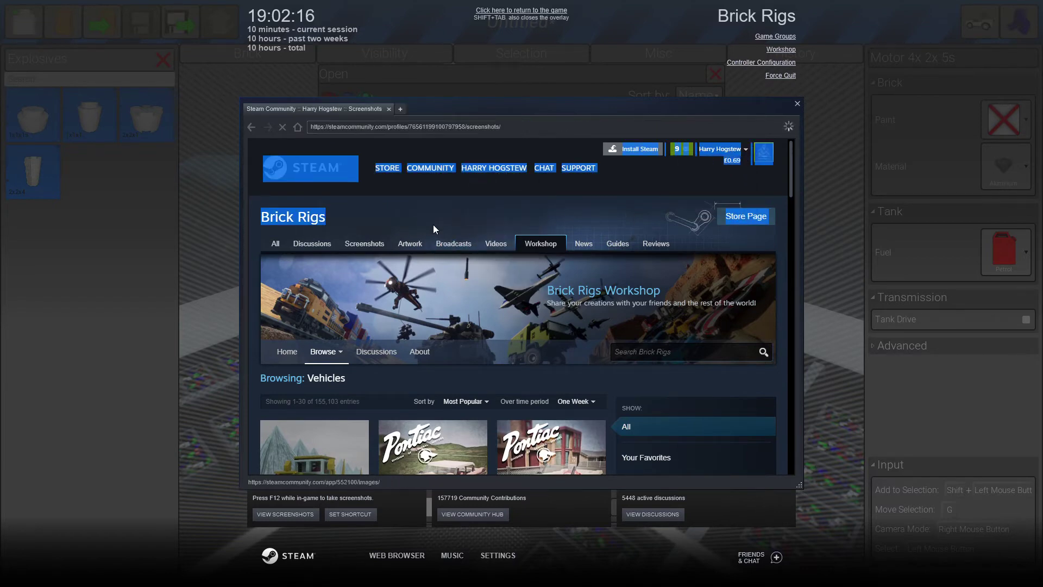
{"action": "scroll", "coordinate": [536, 364], "scroll_direction": "down", "scroll_amount": 3}
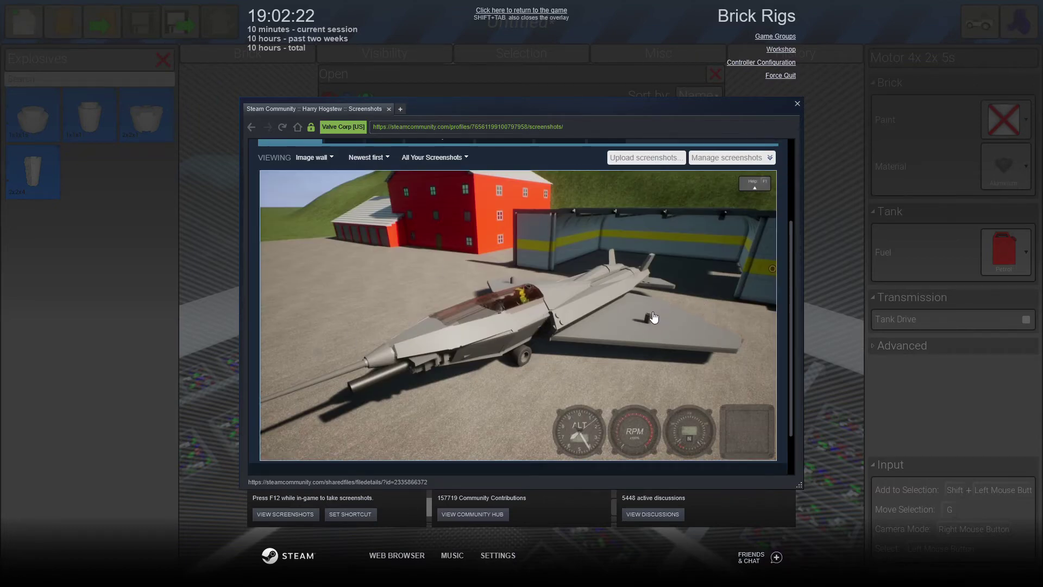
{"action": "scroll", "coordinate": [637, 326], "scroll_direction": "down", "scroll_amount": 2}
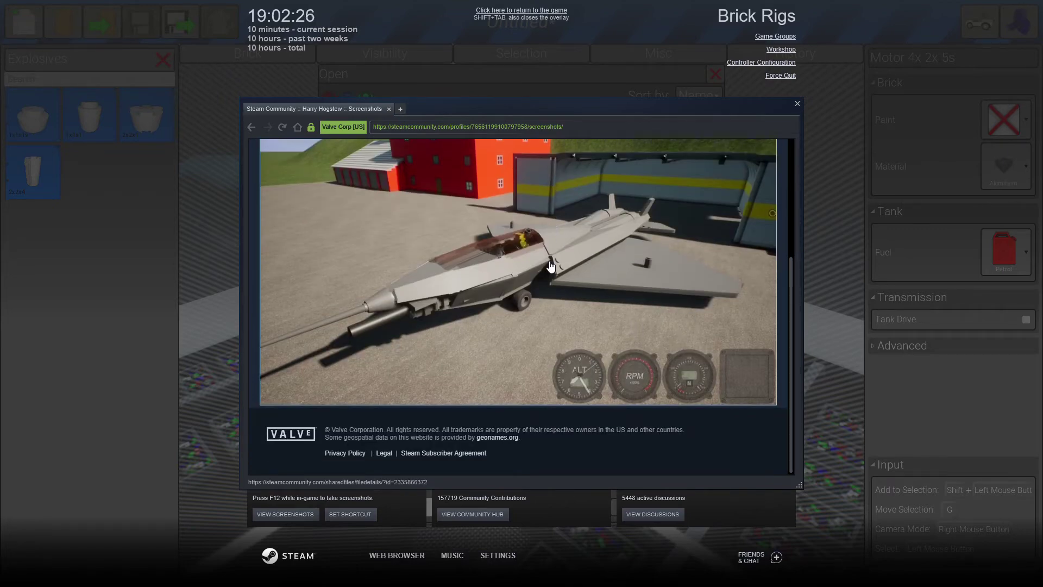
{"action": "scroll", "coordinate": [551, 265], "scroll_direction": "up", "scroll_amount": 5}
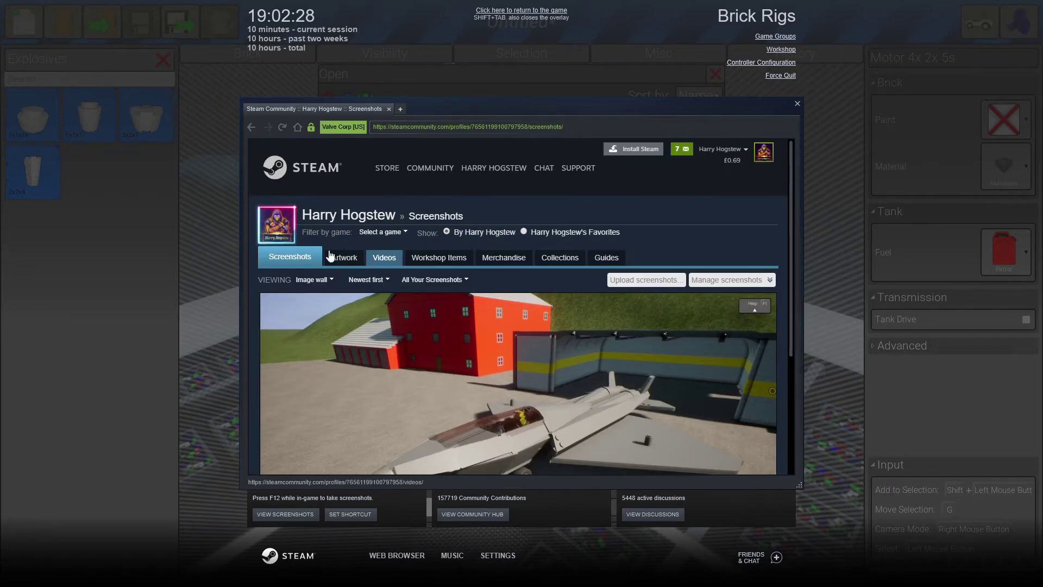
{"action": "left_click", "coordinate": [440, 258]}
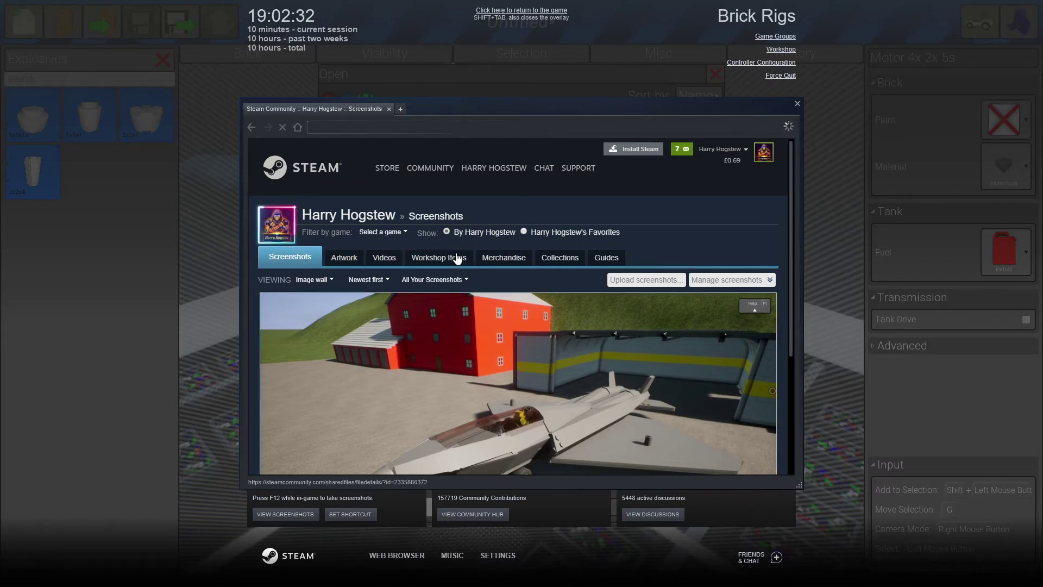
{"action": "scroll", "coordinate": [362, 345], "scroll_direction": "down", "scroll_amount": 1}
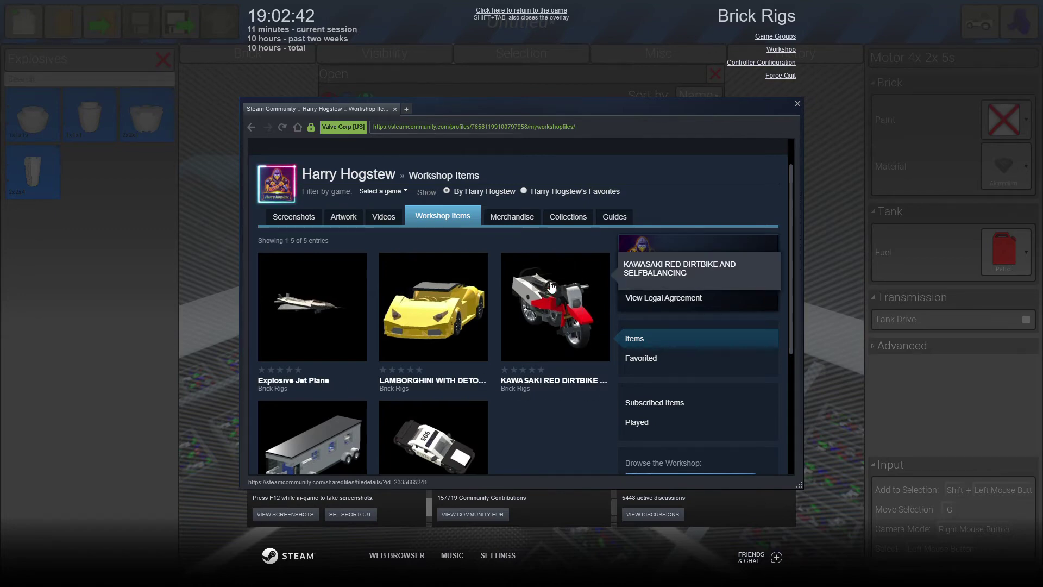
{"action": "scroll", "coordinate": [584, 317], "scroll_direction": "down", "scroll_amount": 1}
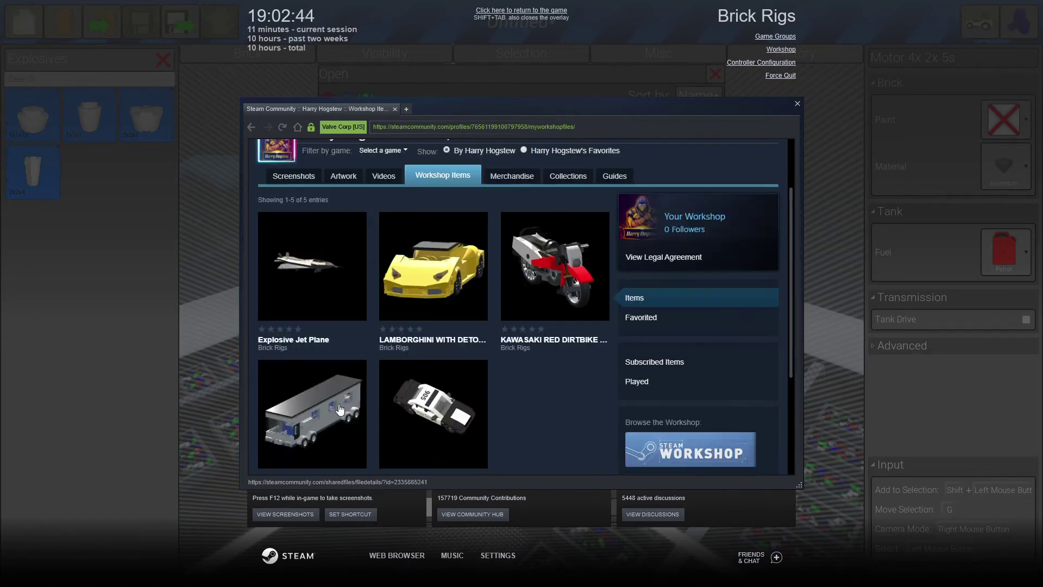
{"action": "scroll", "coordinate": [489, 326], "scroll_direction": "down", "scroll_amount": 2}
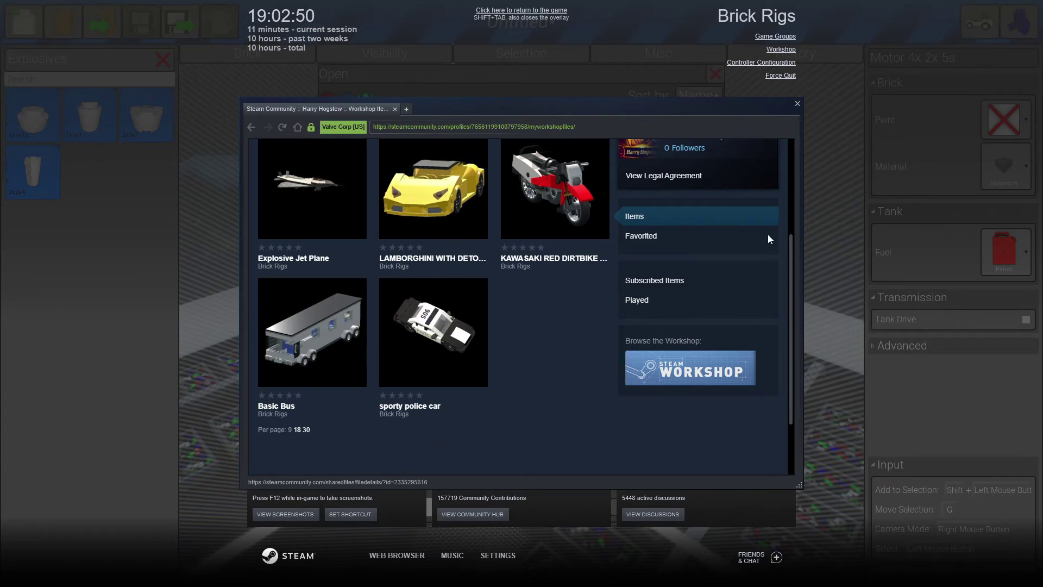
- Close the Steam overlay and saved vehicle list, then delete the motor brick
{"action": "left_click", "coordinate": [797, 104]}
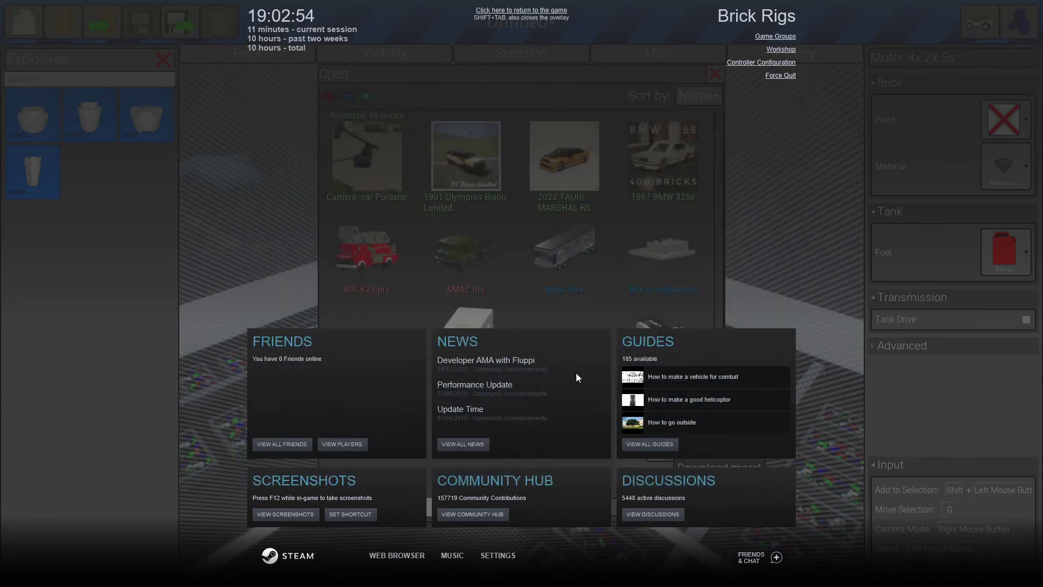
{"action": "key", "text": "shift+Tab"}
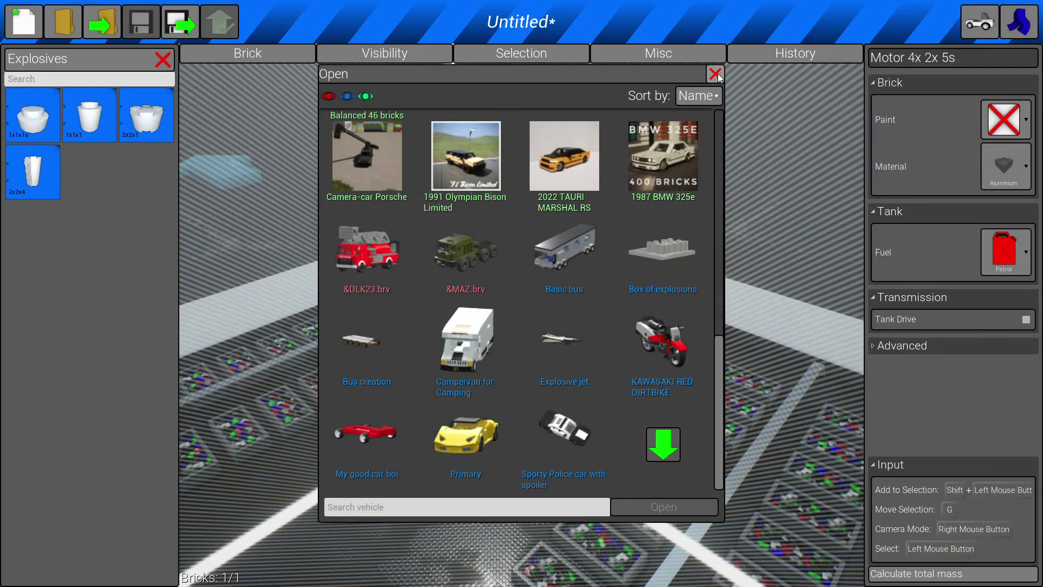
{"action": "left_click", "coordinate": [716, 74]}
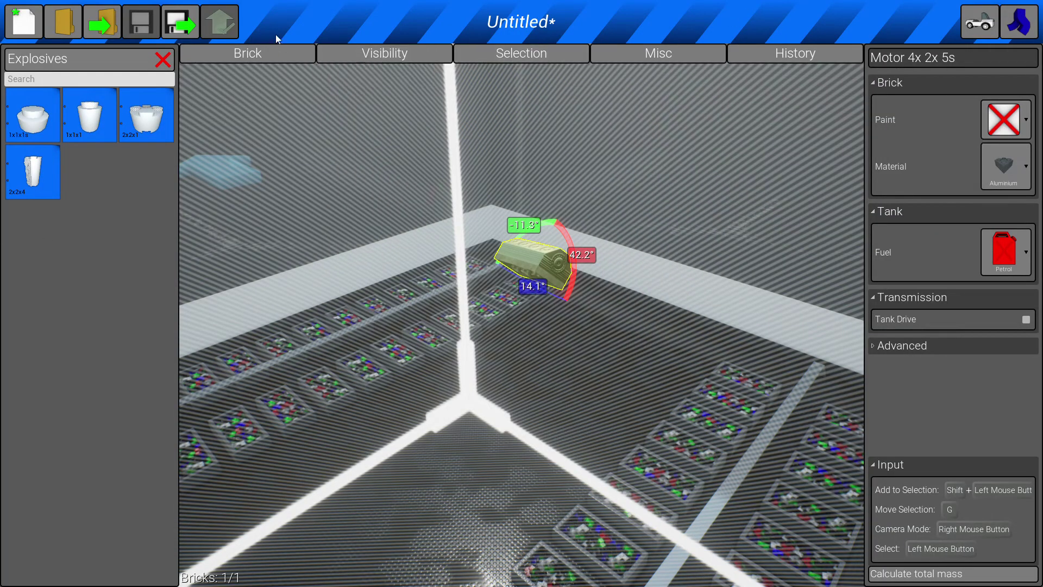
{"action": "left_click", "coordinate": [247, 53]}
{"action": "left_click", "coordinate": [205, 73]}
{"action": "left_click", "coordinate": [277, 108]}
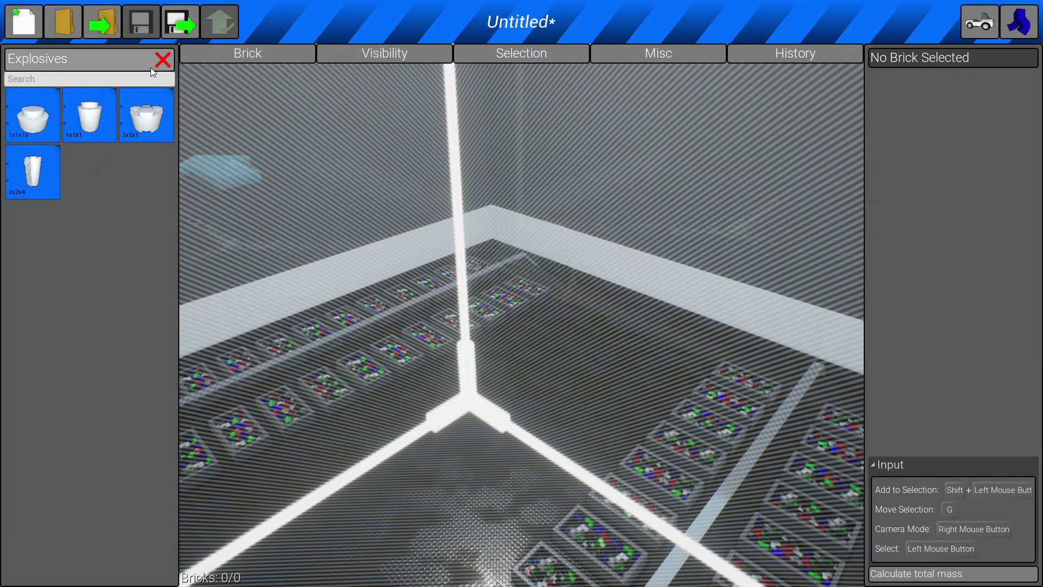
- Return to Explosives and place the 1x1x1 and 2x2x4 fuel tanks near the corner
{"action": "left_click", "coordinate": [164, 60]}
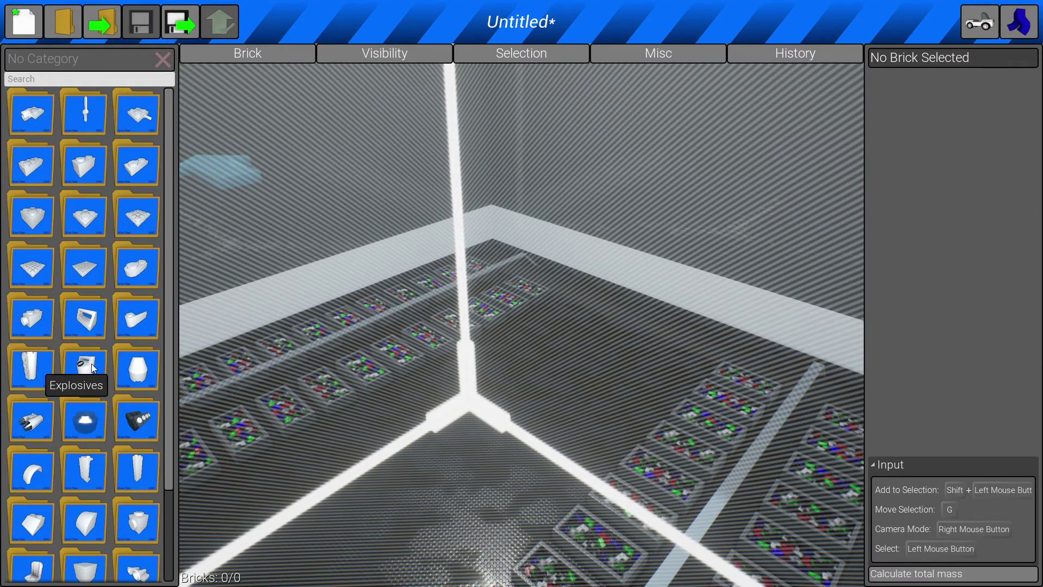
{"action": "left_click", "coordinate": [92, 369]}
{"action": "left_click", "coordinate": [34, 116]}
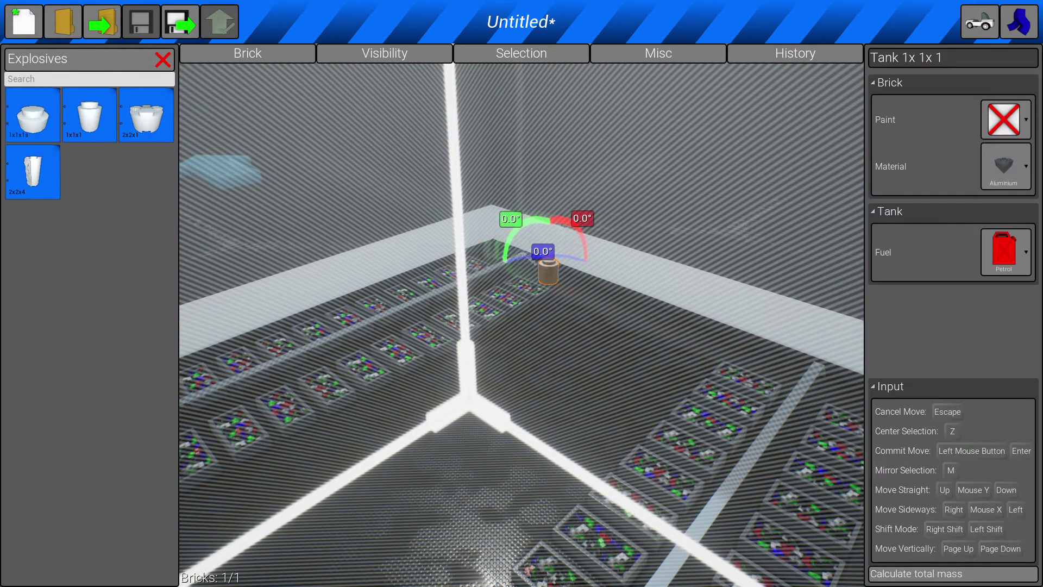
{"action": "left_click", "coordinate": [33, 171]}
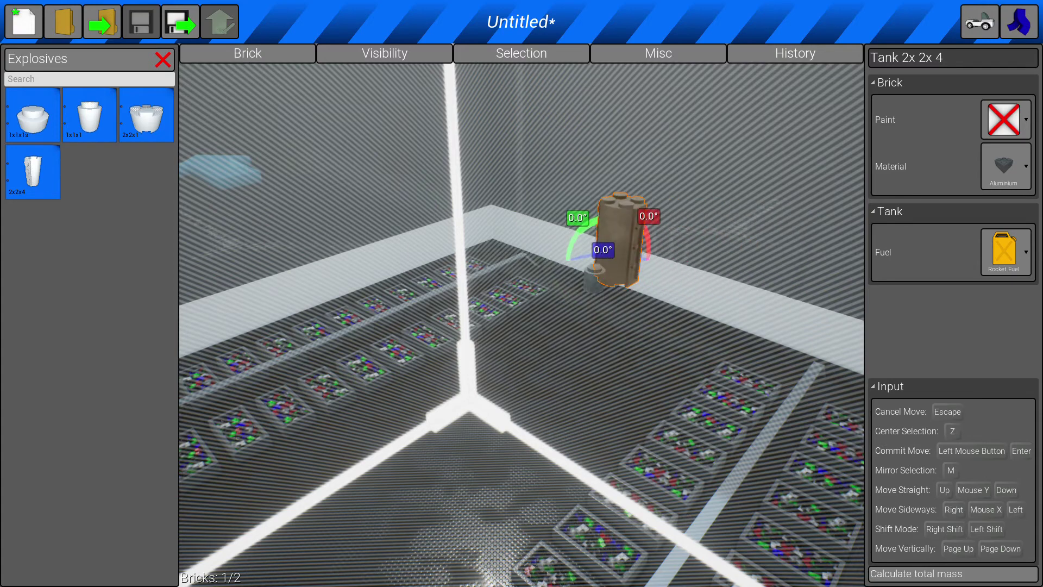
{"action": "left_click", "coordinate": [603, 241]}
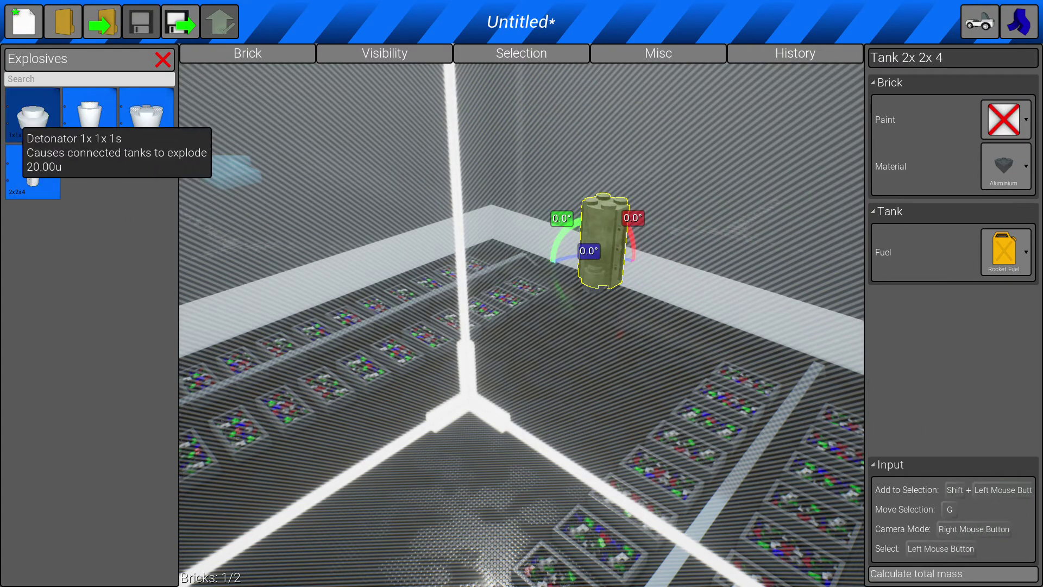
{"action": "left_click", "coordinate": [34, 117]}
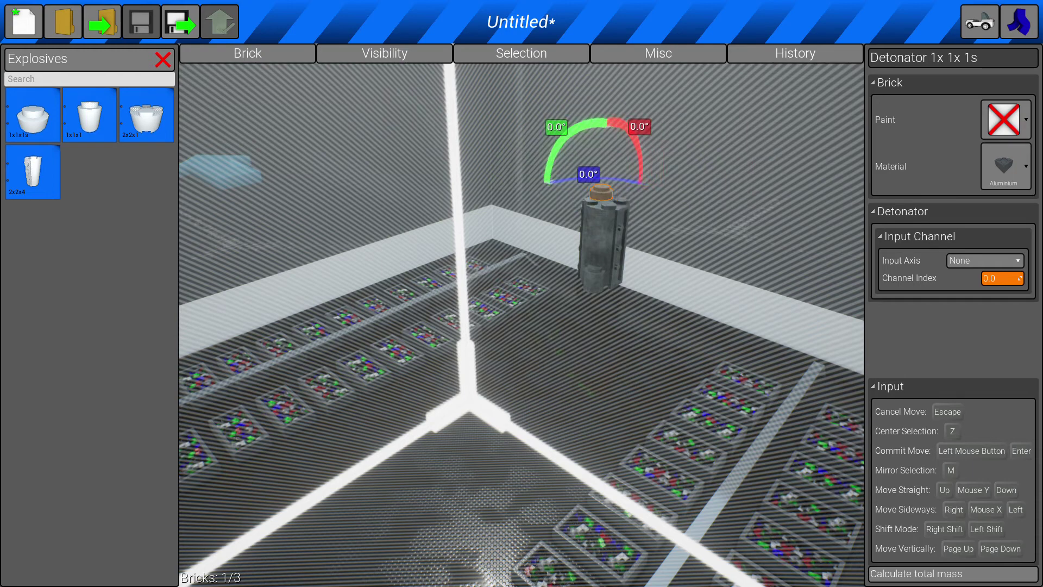
- Commit the Detonator 1x1x1s and snap it onto the 2x2x4 tank's top studs
{"action": "key", "text": "Return"}
{"action": "key", "text": "w"}
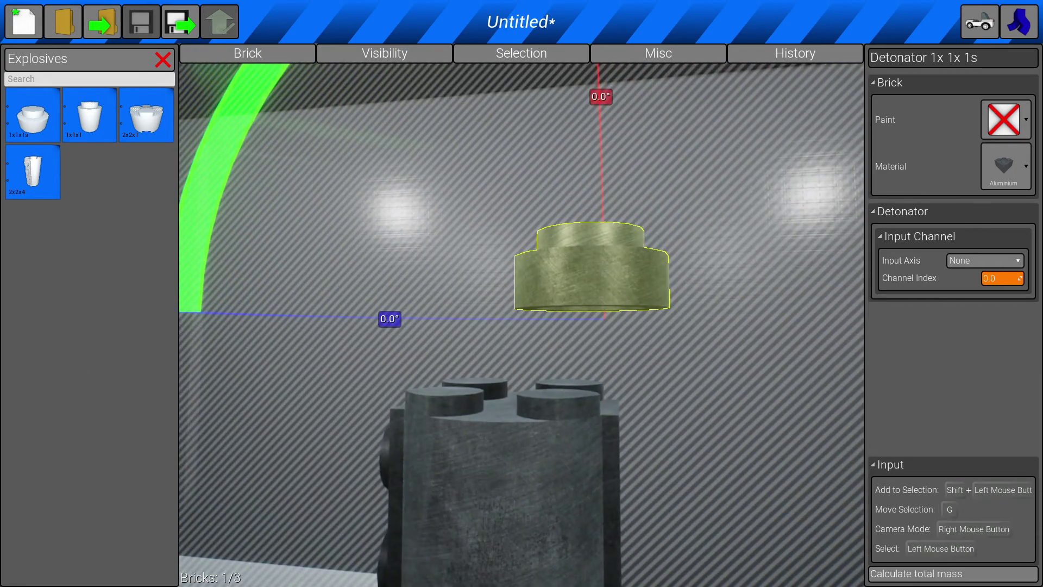
{"action": "key", "text": "g"}
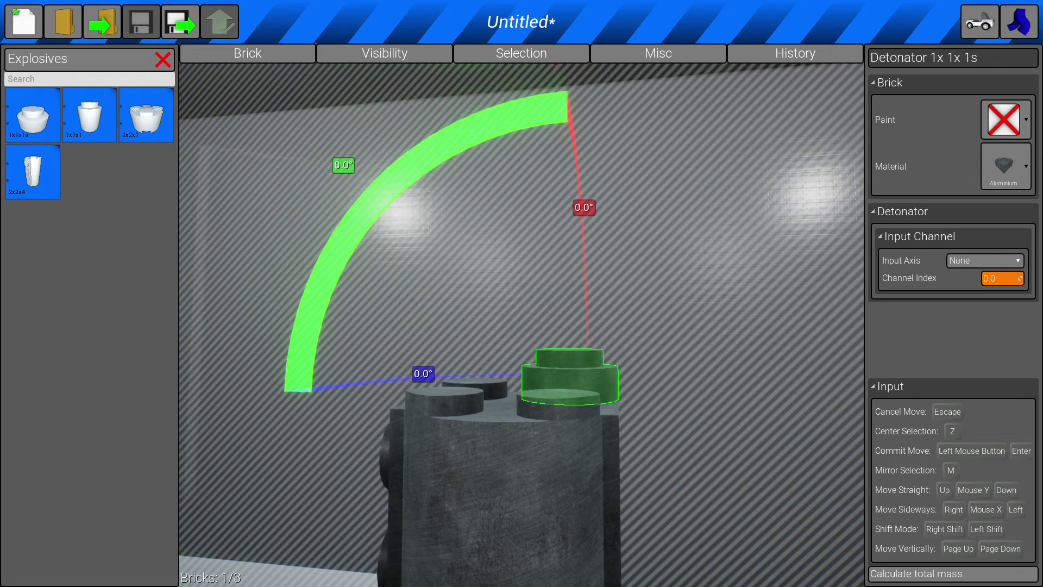
{"action": "left_click", "coordinate": [570, 387]}
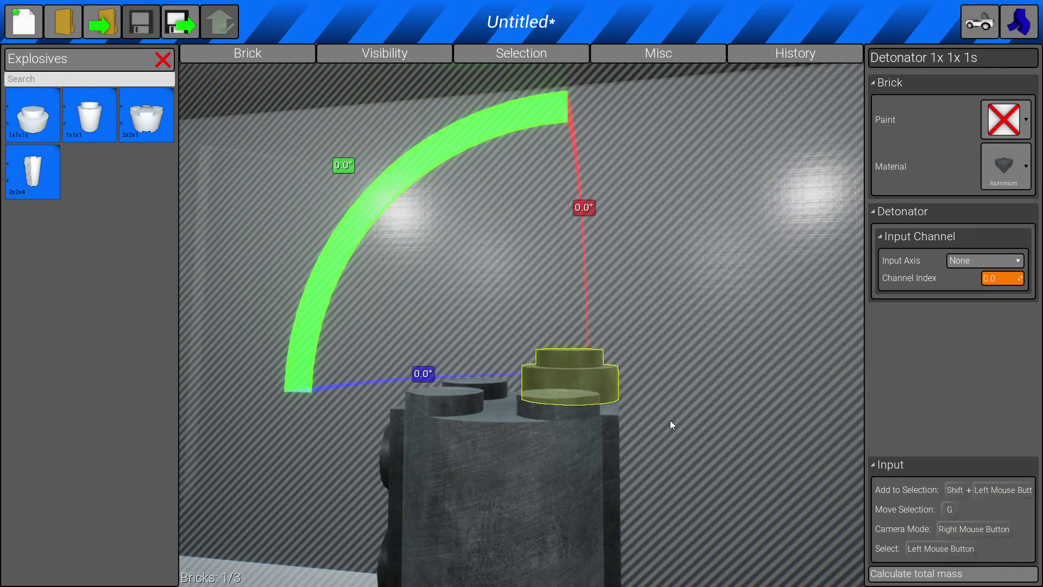
{"action": "left_click_drag", "start_coordinate": [753, 245], "coordinate": [753, 137]}
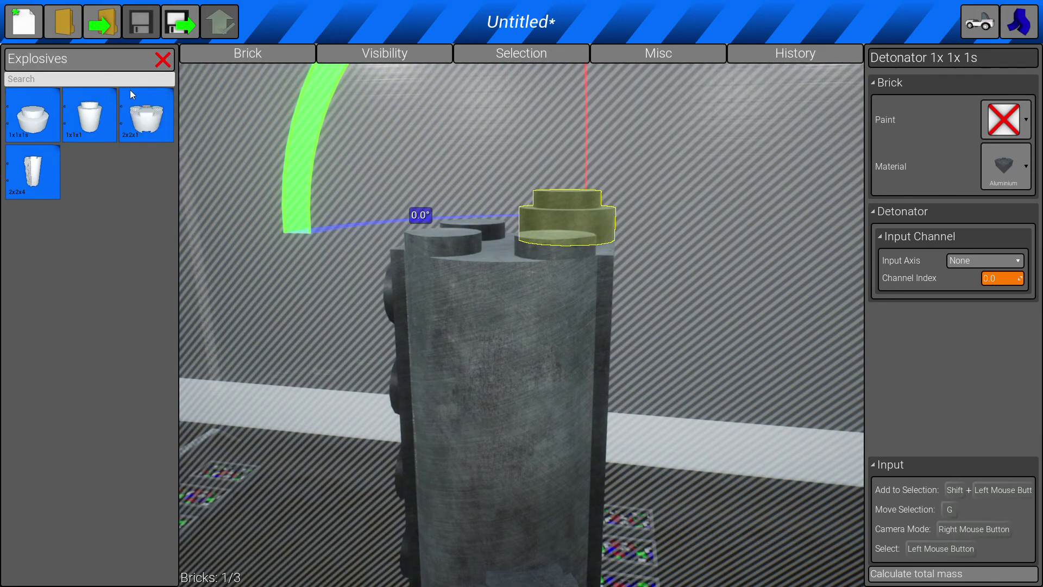
{"action": "left_click", "coordinate": [146, 117]}
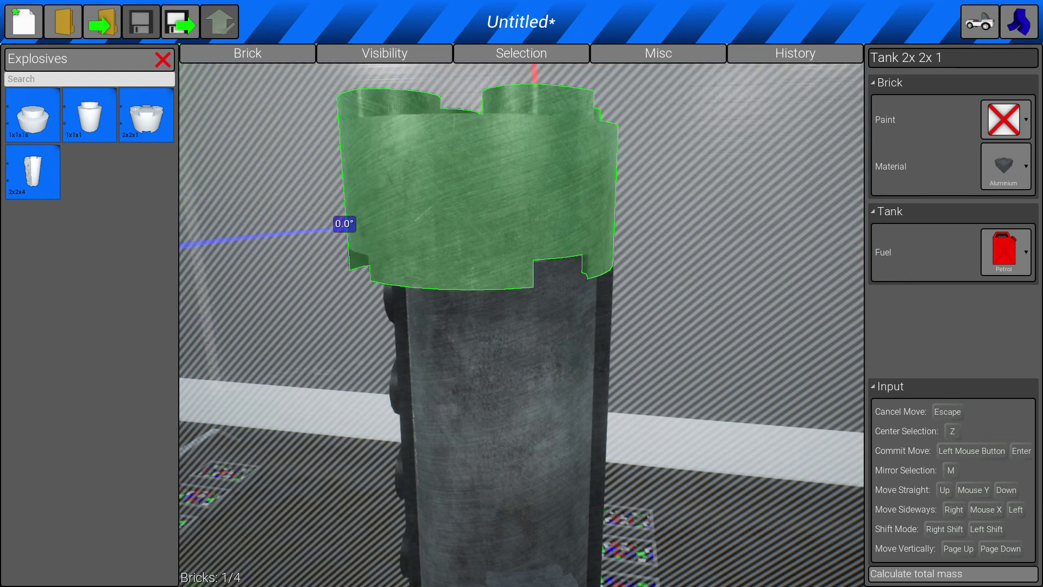
- Set the 2x2x1 petrol tank atop the tall tank and search the catalogue for 'seat'
{"action": "left_click", "coordinate": [390, 155]}
{"action": "key", "text": "Escape"}
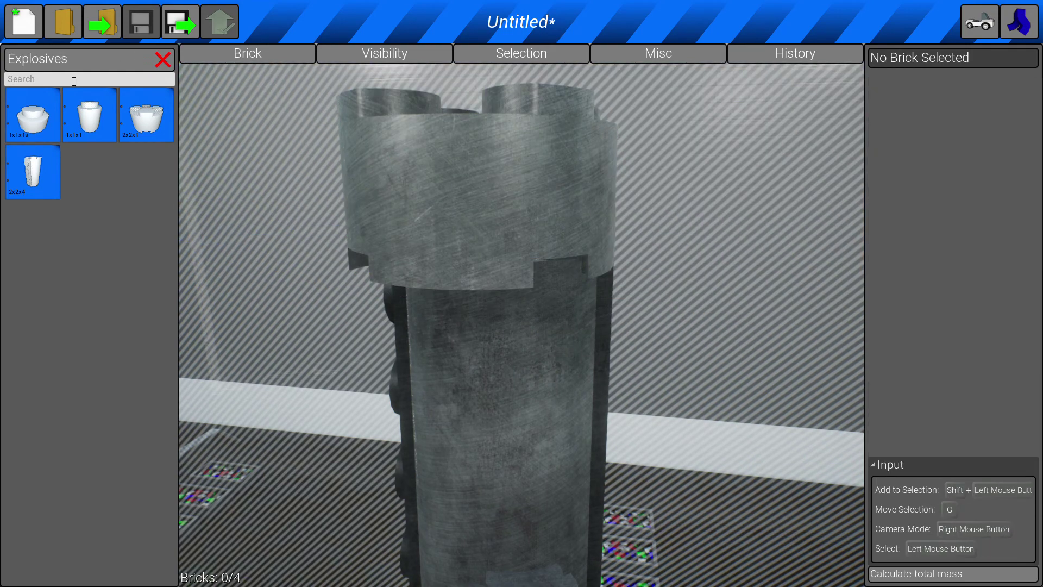
{"action": "left_click", "coordinate": [74, 79]}
{"action": "type", "text": "set"}
{"action": "key", "text": "BackSpace"}
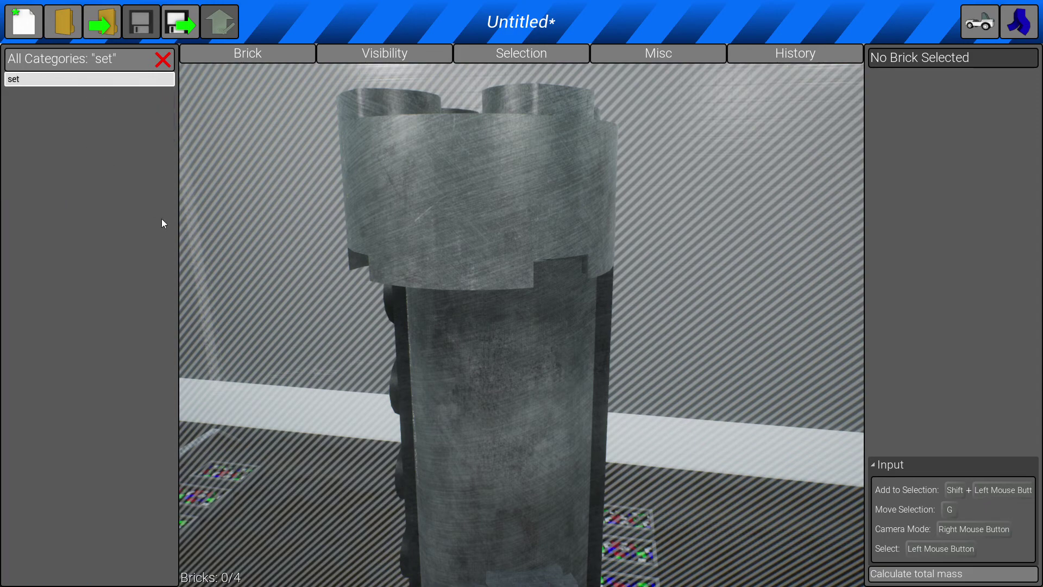
{"action": "type", "text": "at"}
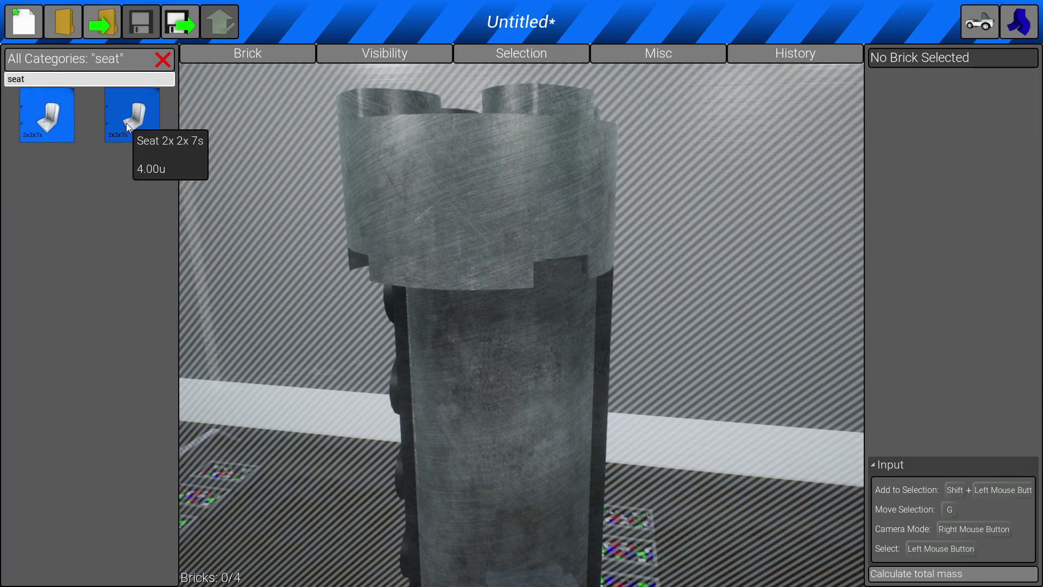
- Place the Seat 2x2x7s on top of the stack and exit the editor to spawn
{"action": "left_click", "coordinate": [132, 115]}
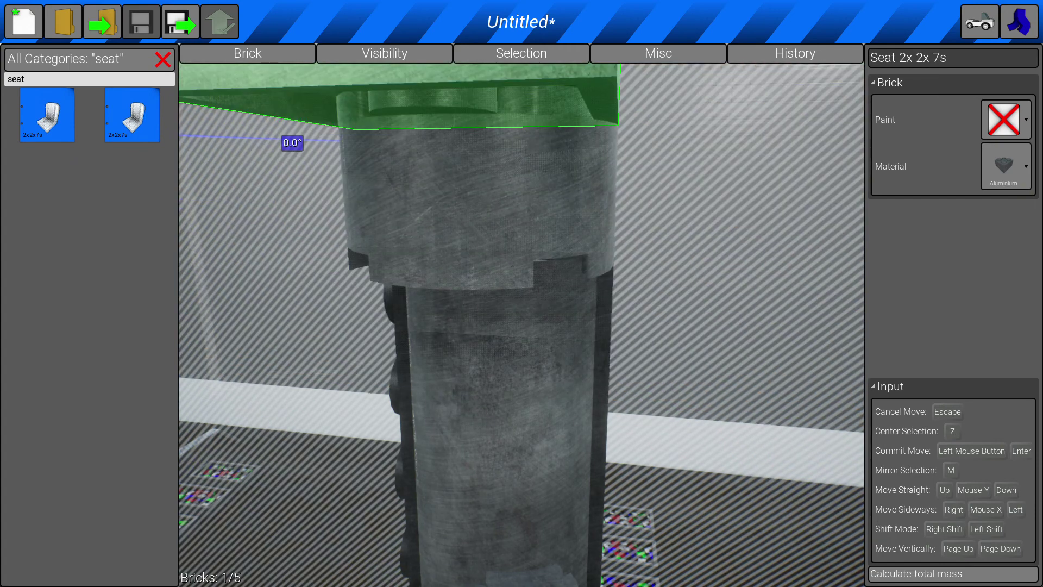
{"action": "left_click", "coordinate": [393, 272]}
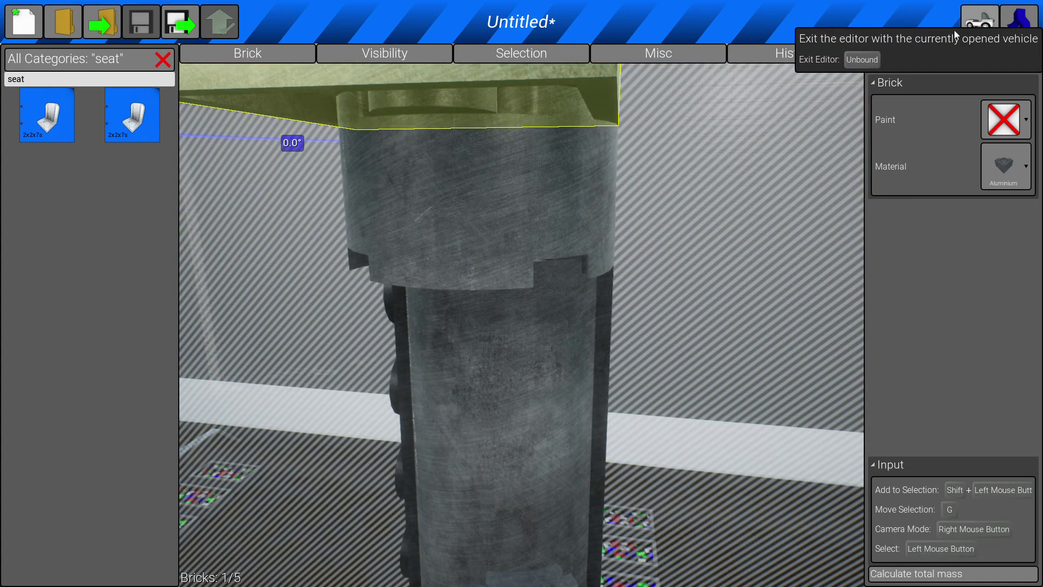
{"action": "left_click", "coordinate": [984, 11]}
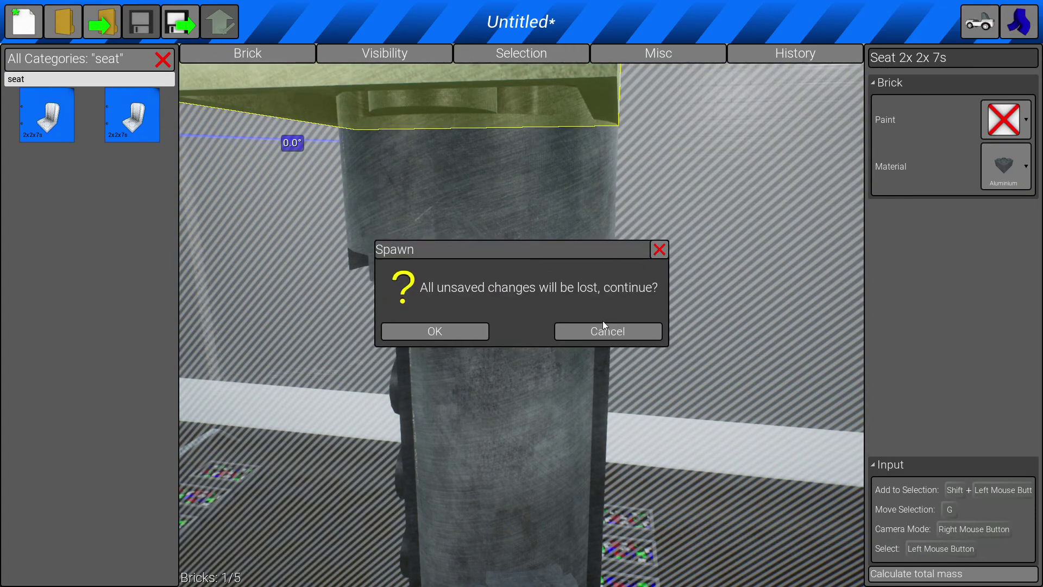
- Confirm the spawn despite unsaved changes, circle the seated character, and detonate the contraption
{"action": "left_click", "coordinate": [469, 322]}
{"action": "left_click_drag", "start_coordinate": [521, 294], "coordinate": [734, 294]}
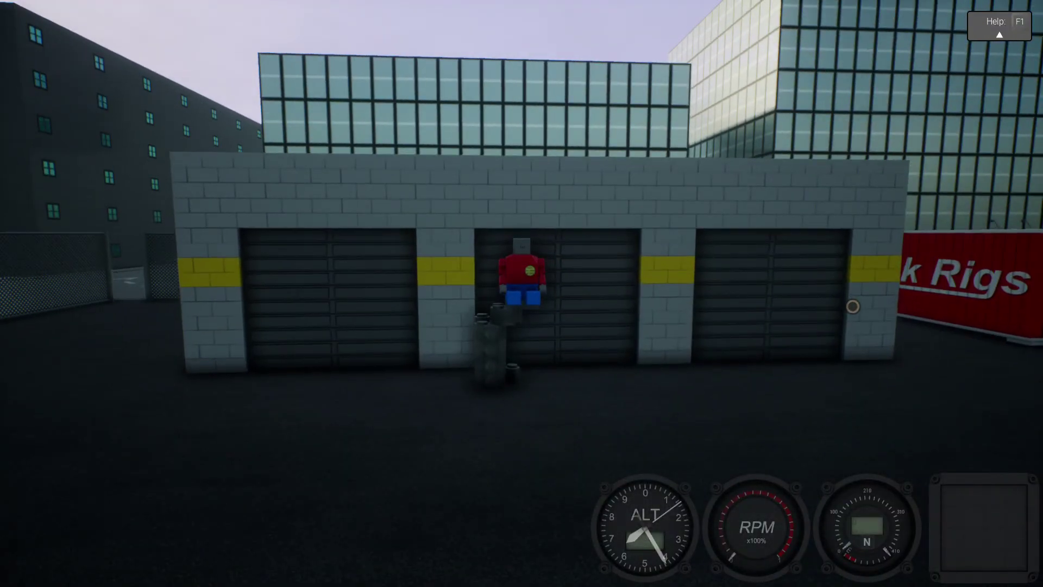
{"action": "left_click_drag", "start_coordinate": [522, 293], "coordinate": [522, 163]}
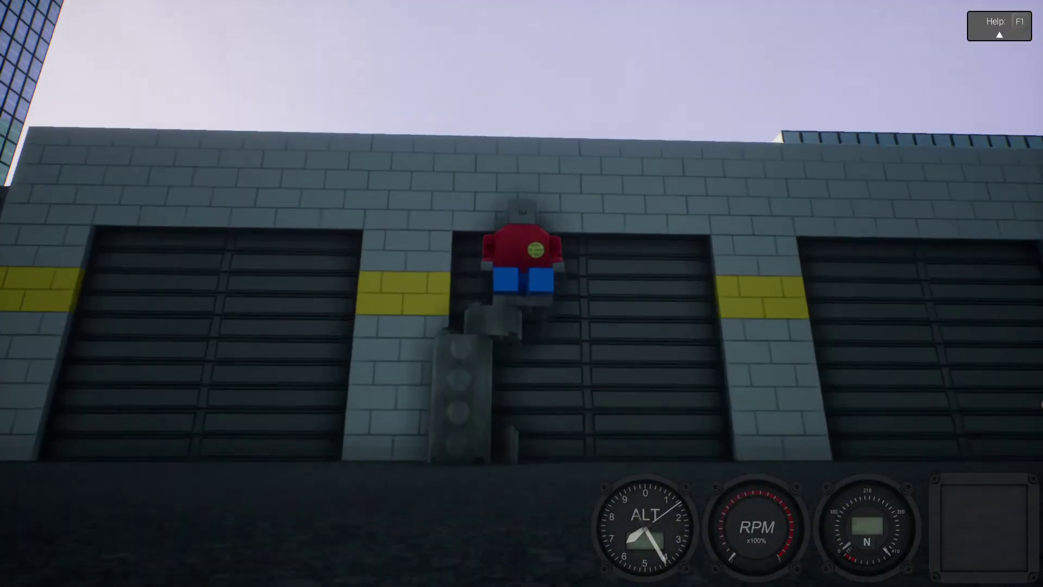
{"action": "scroll", "coordinate": [522, 293], "scroll_direction": "down", "scroll_amount": 5}
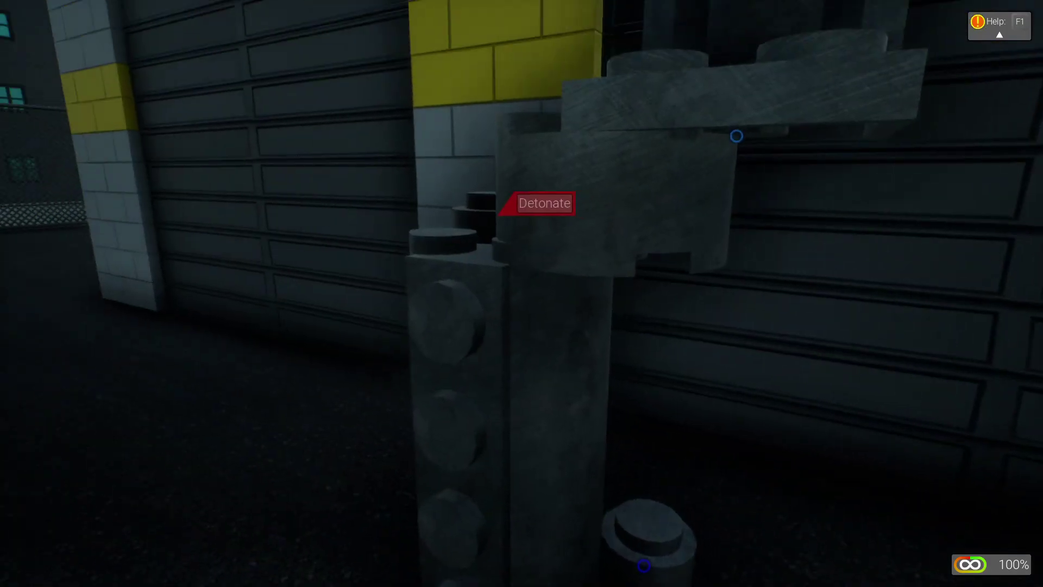
{"action": "left_click", "coordinate": [544, 203]}
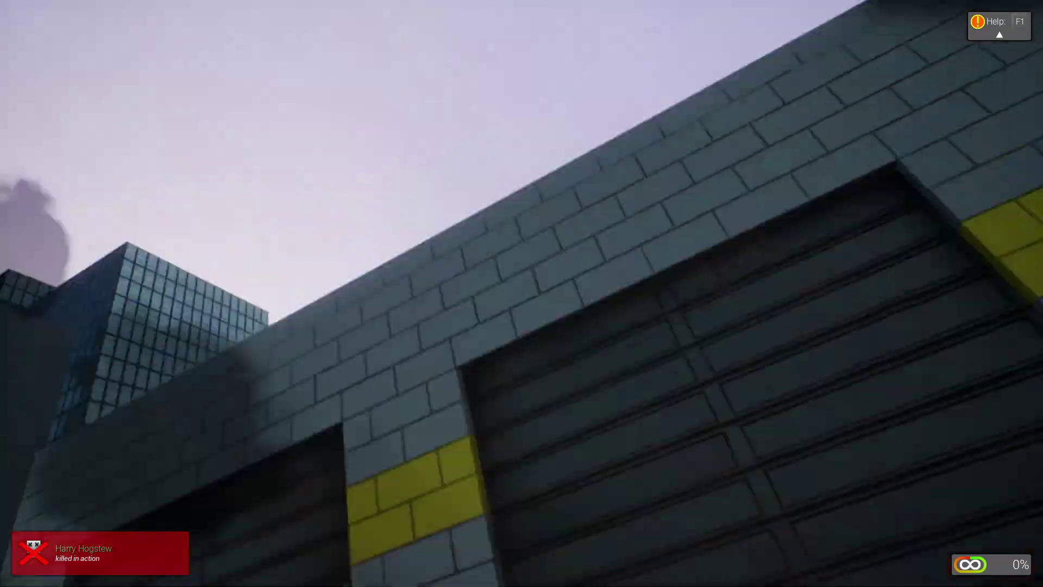